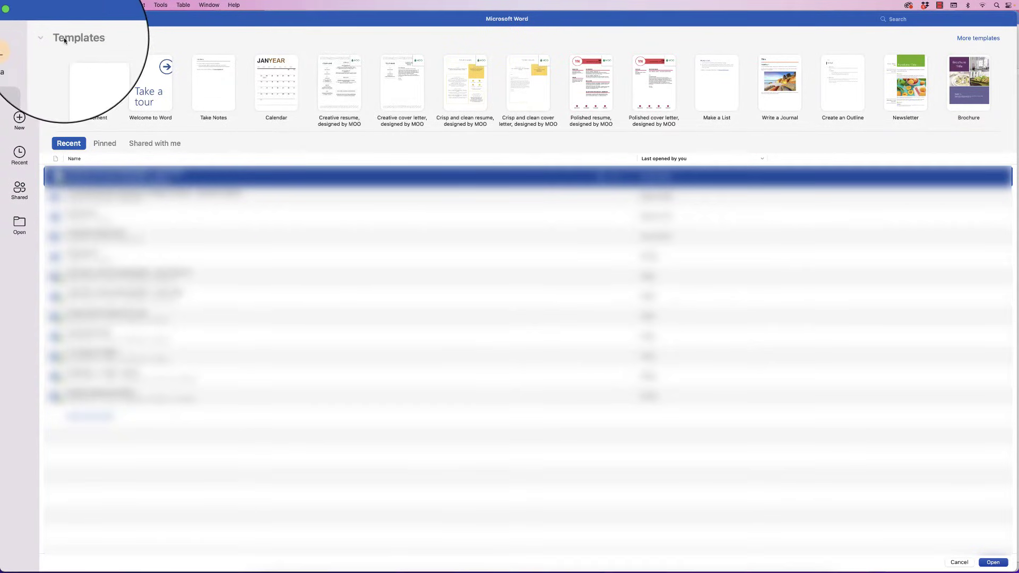
Step: Pick the Family Update newsletter thumbnail from the full Word template gallery
left_click(981, 41)
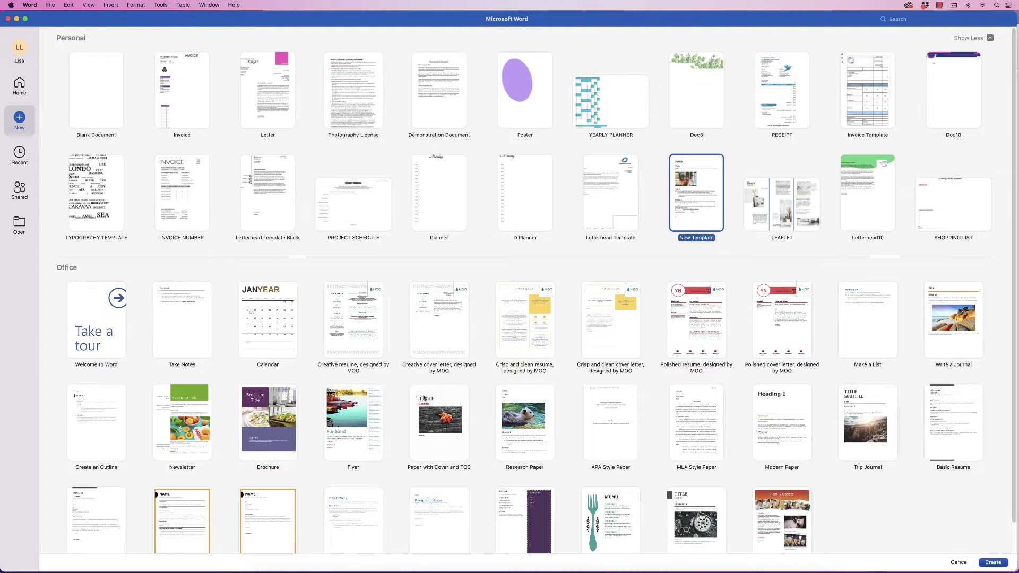
scroll(1012, 508, "down", 2)
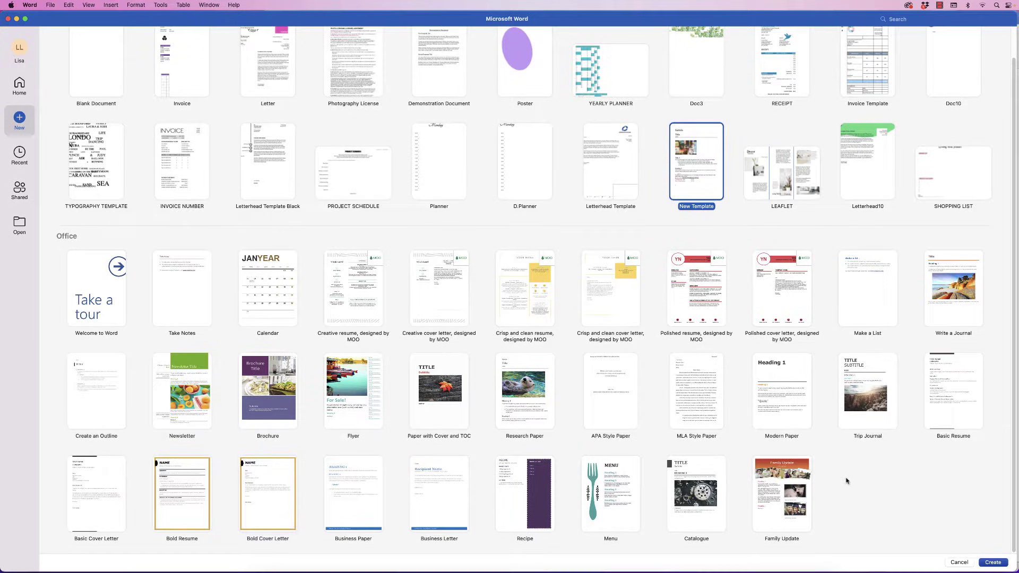
left_click(778, 497)
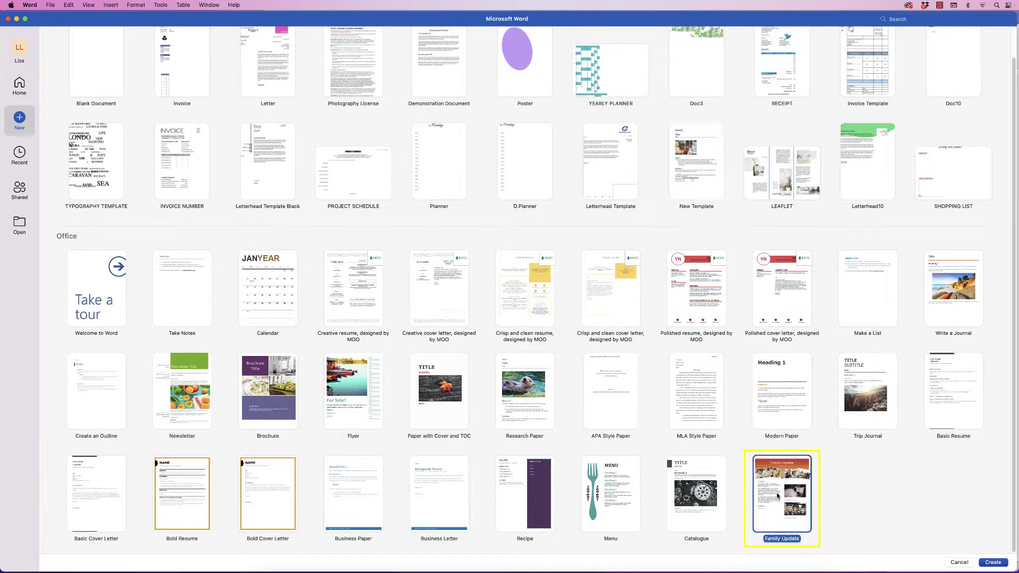
Step: Create the Family Update document and try Subtitle, Title, Normal, Heading 2–4 and Normal Indent on the first heading
left_click(992, 563)
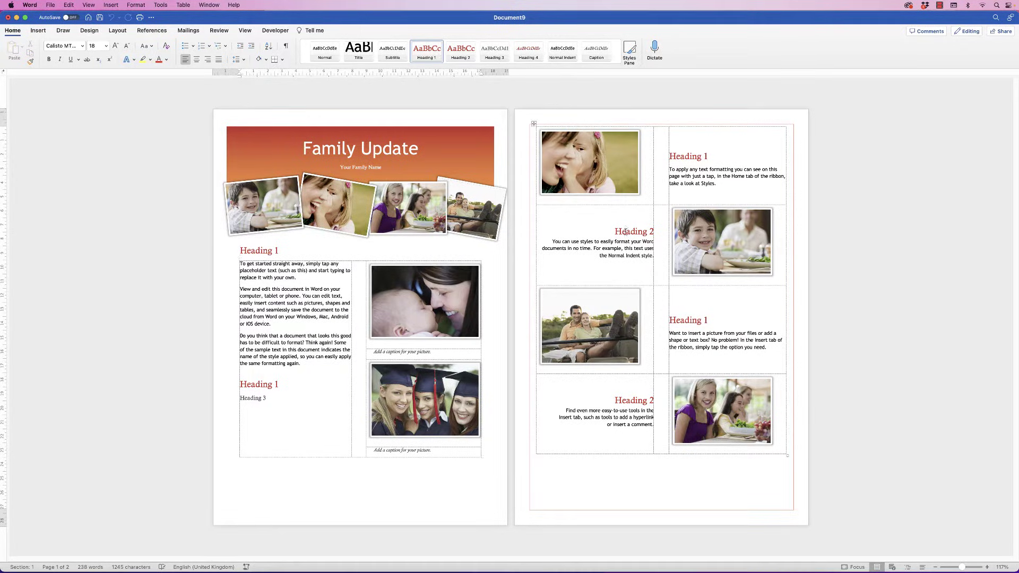
left_click(251, 250)
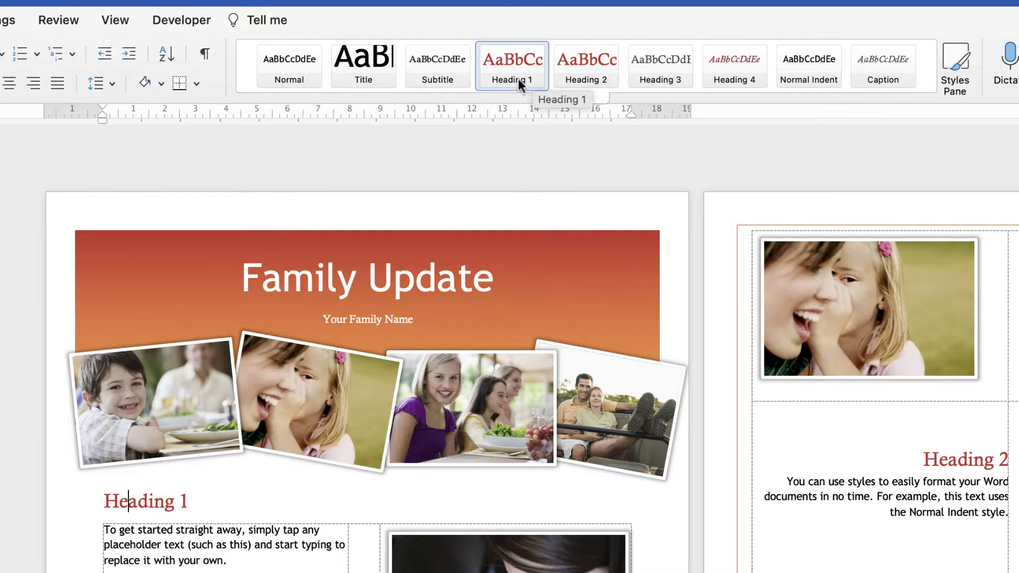
left_click(430, 63)
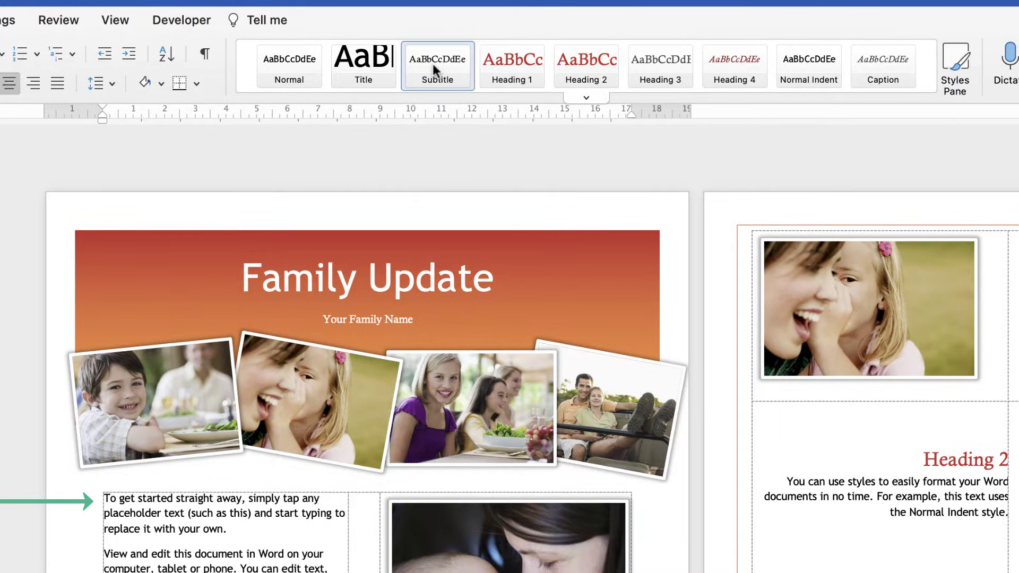
left_click(359, 77)
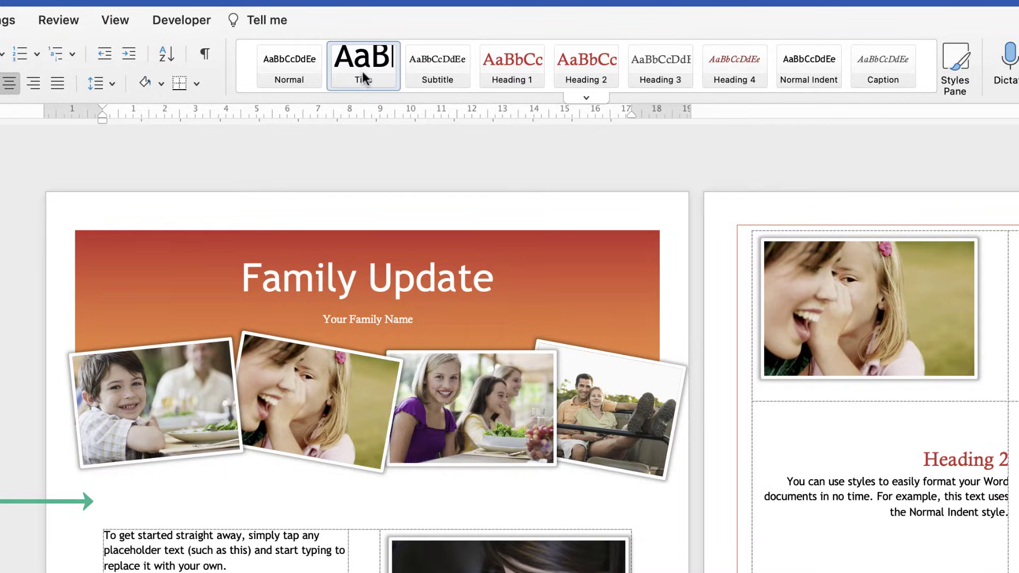
left_click(278, 78)
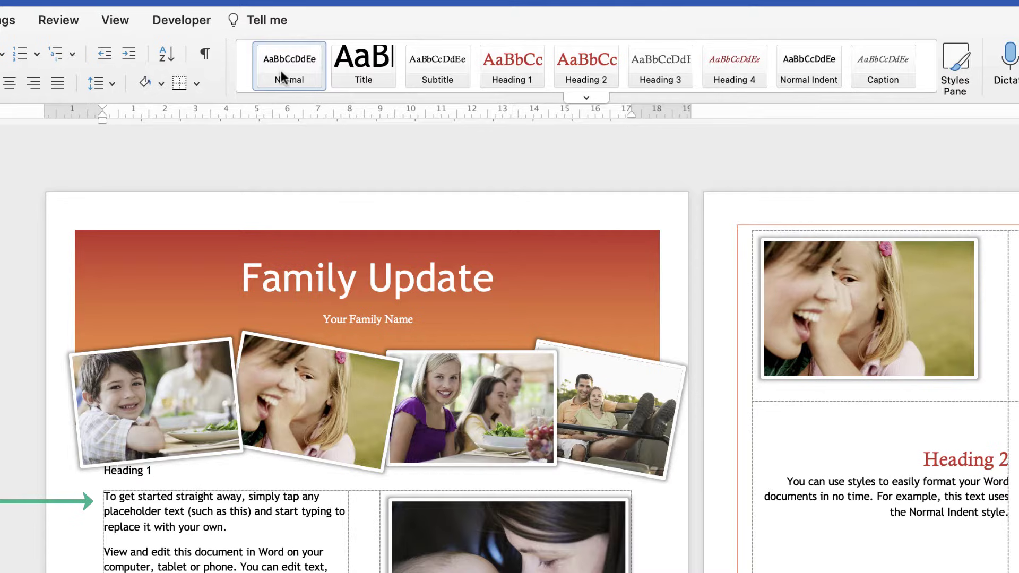
left_click(589, 68)
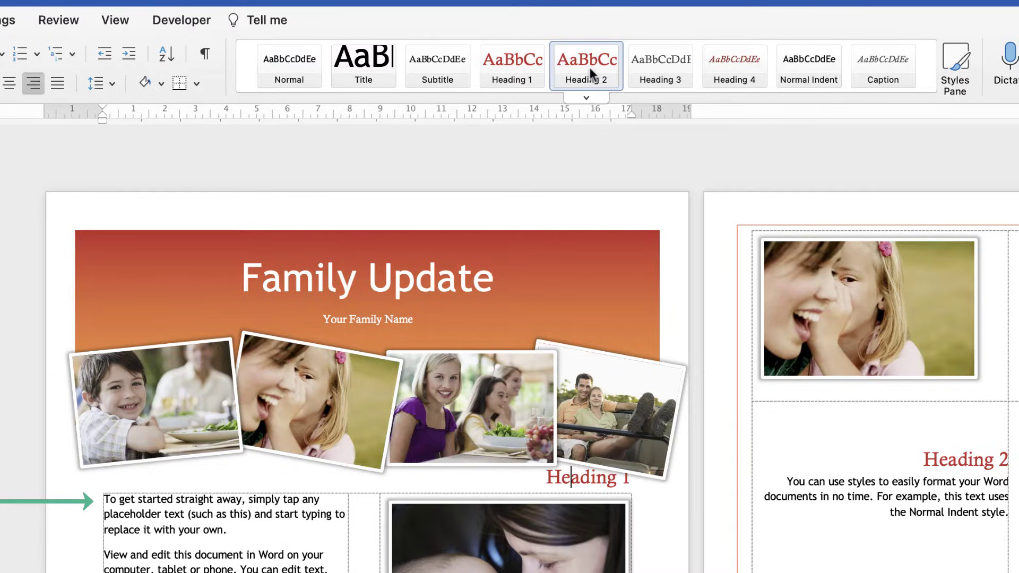
left_click(665, 68)
left_click(721, 67)
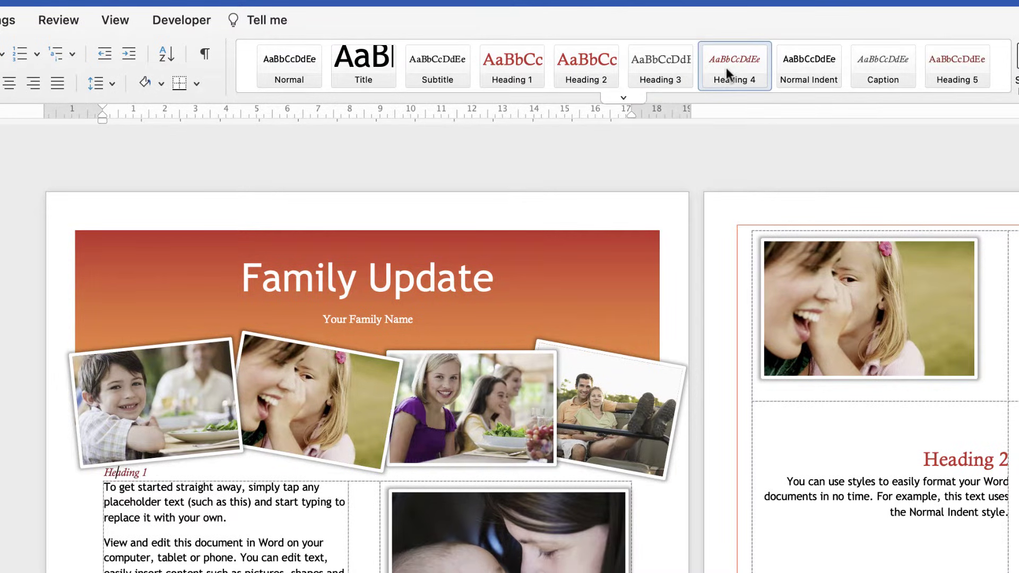
left_click(794, 69)
Step: Reapply Heading 1 and replace the heading text with 'ADD YOUR TEXT'
left_click(504, 68)
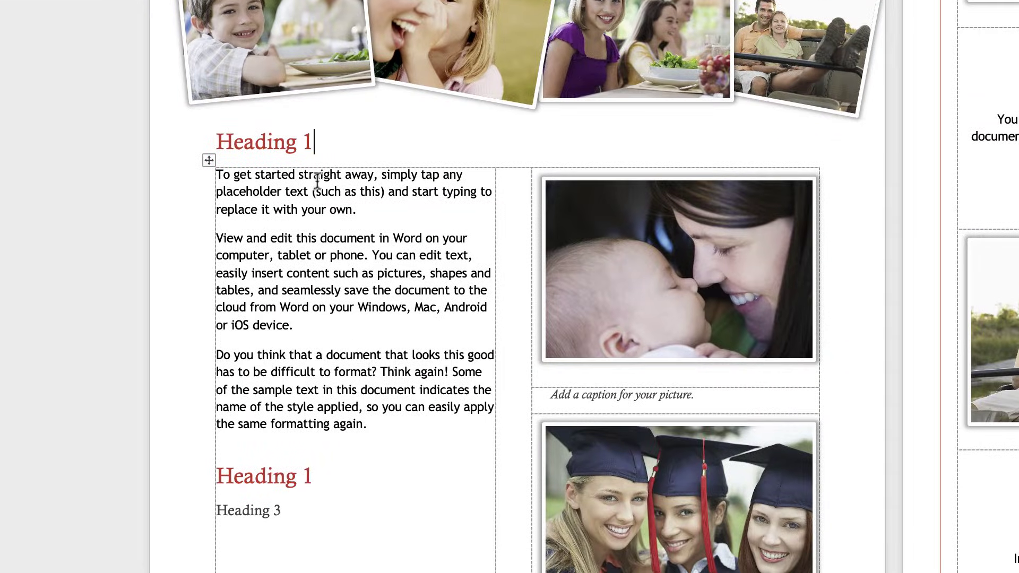
key("BackSpace")
key("BackSpace")
key("BackSpace")
key("BackSpace")
key("BackSpace")
key("BackSpace")
key("BackSpace")
key("BackSpace")
key("BackSpace")
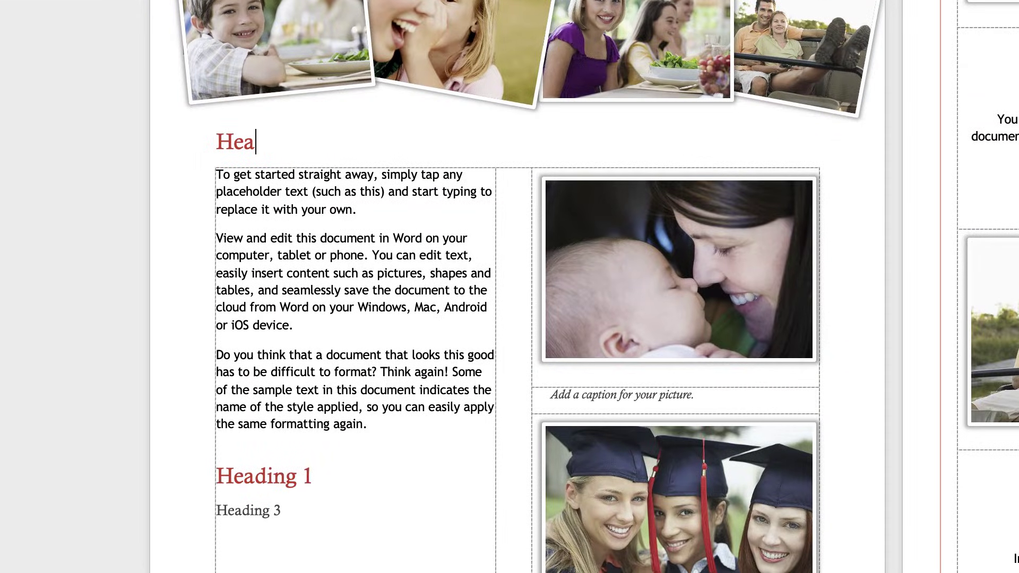
type("ADD YOUR TEXT")
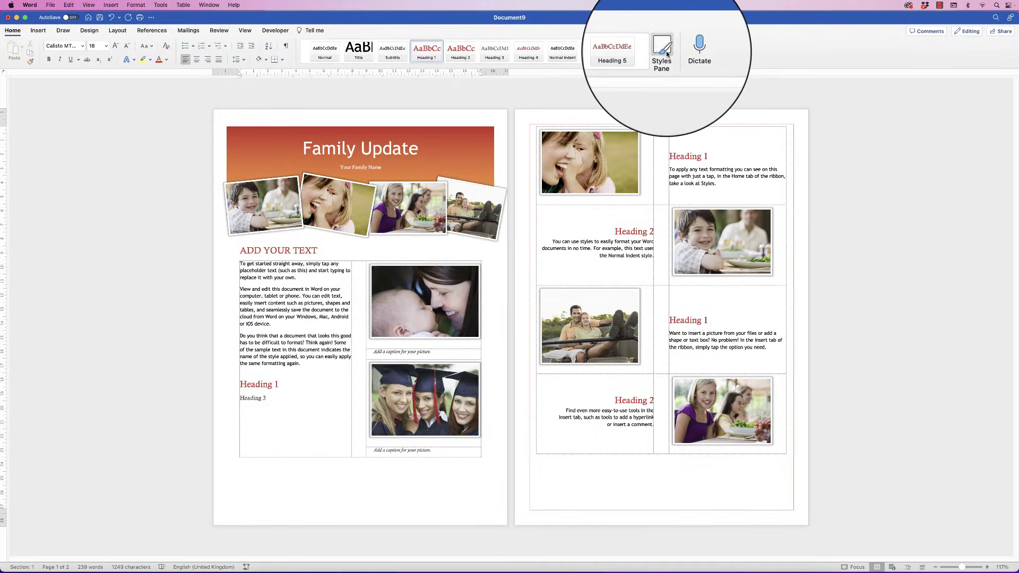
Step: Modify the Heading 1 style in the Styles Pane to use the orange Accent 2 font colour
left_click(729, 11)
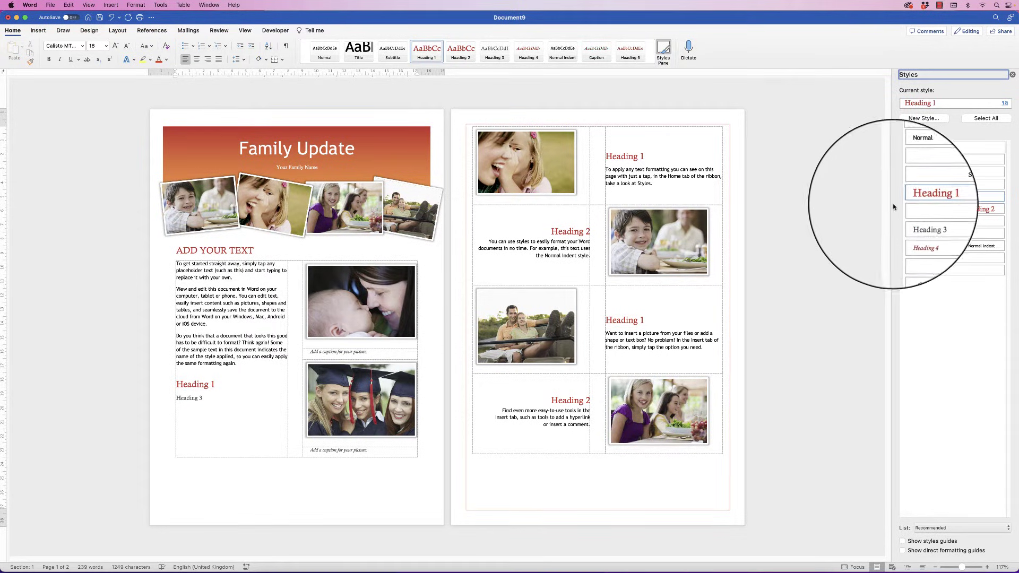
mouse_move(901, 202)
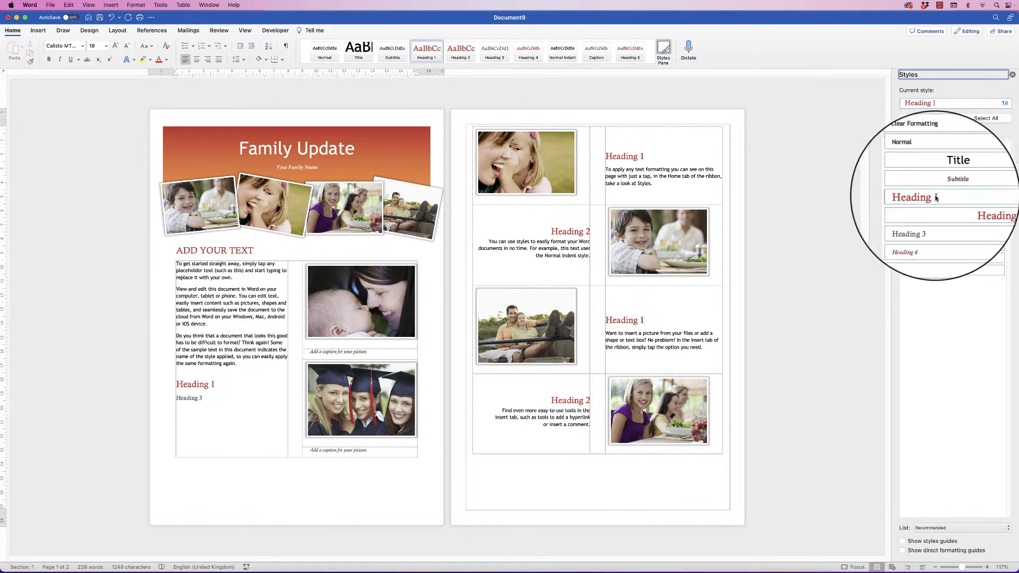
left_click(1002, 200)
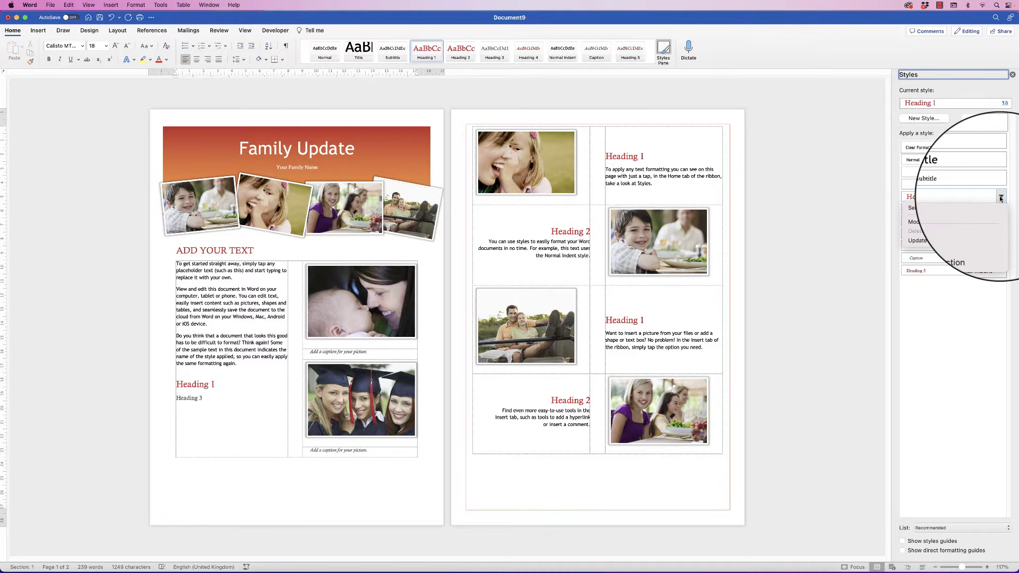
left_click(915, 222)
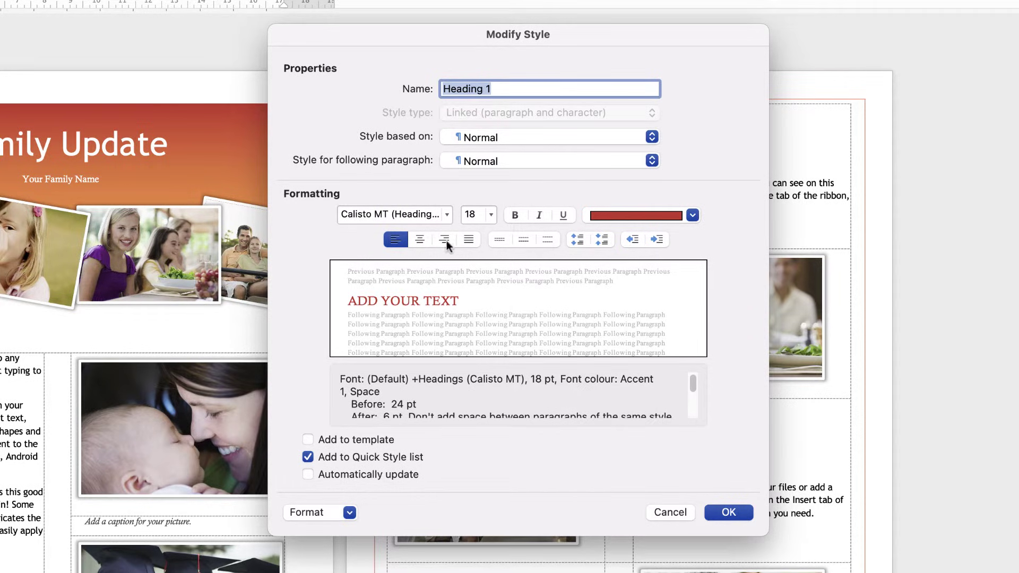
left_click(693, 215)
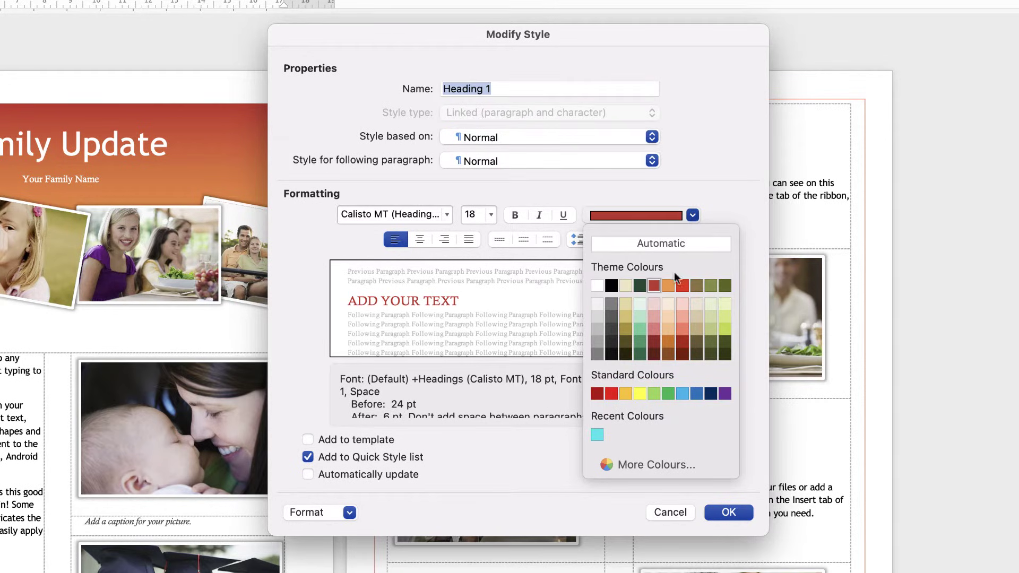
left_click(667, 286)
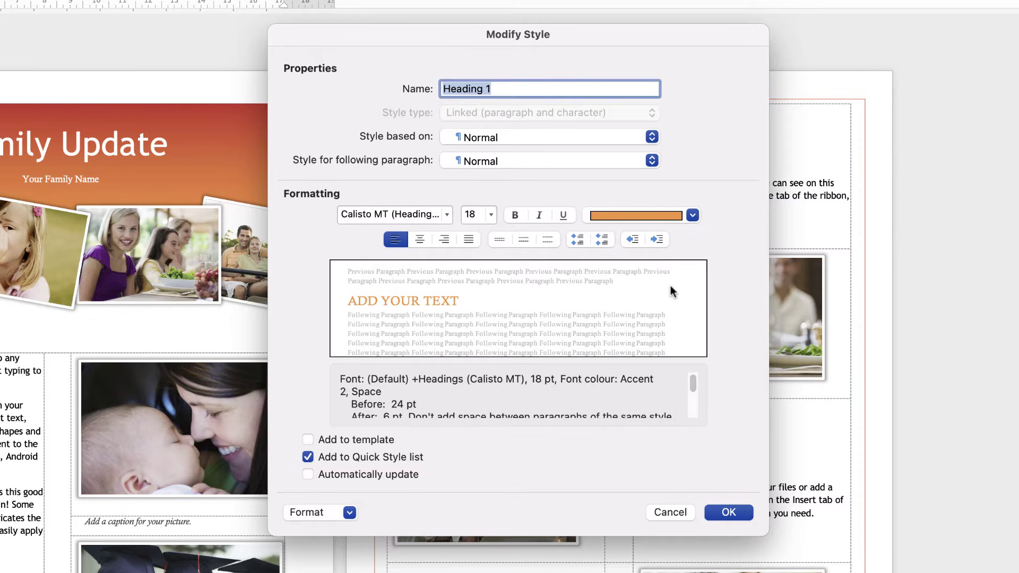
left_click(728, 512)
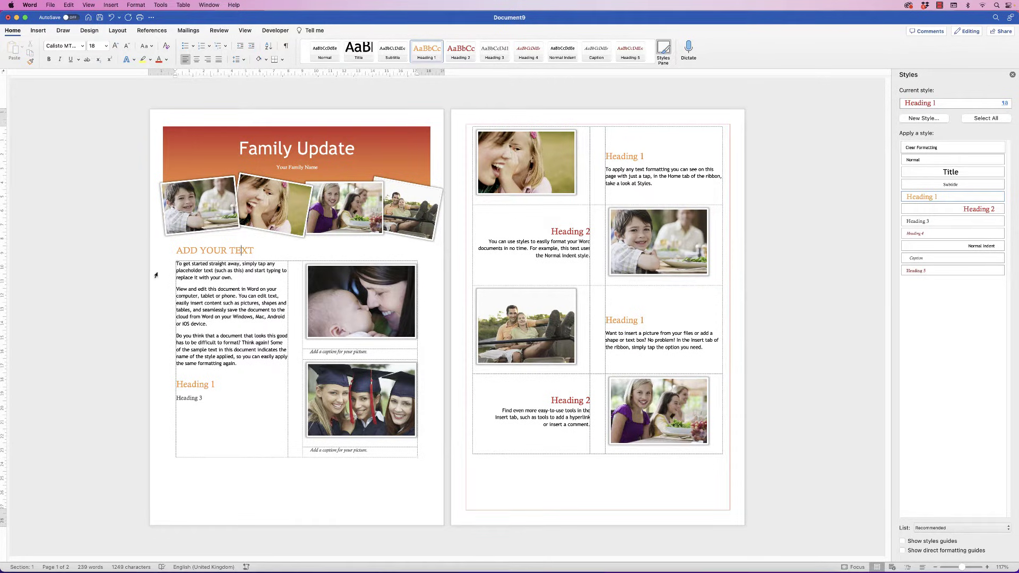
Step: Select the three placeholder body paragraphs, test typing 'START TYPING', and undo it
triple_click(231, 301)
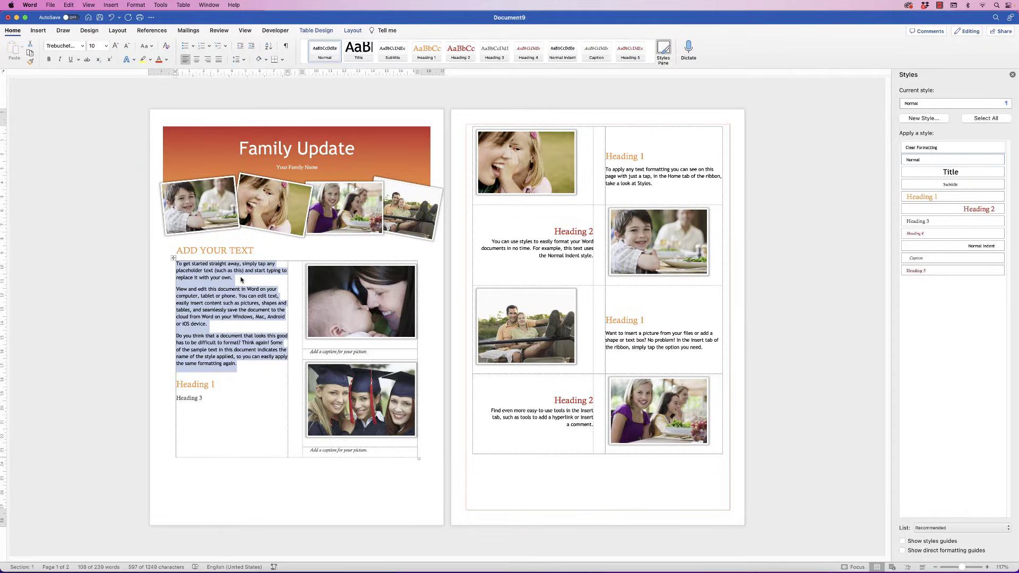
type("START TYPING")
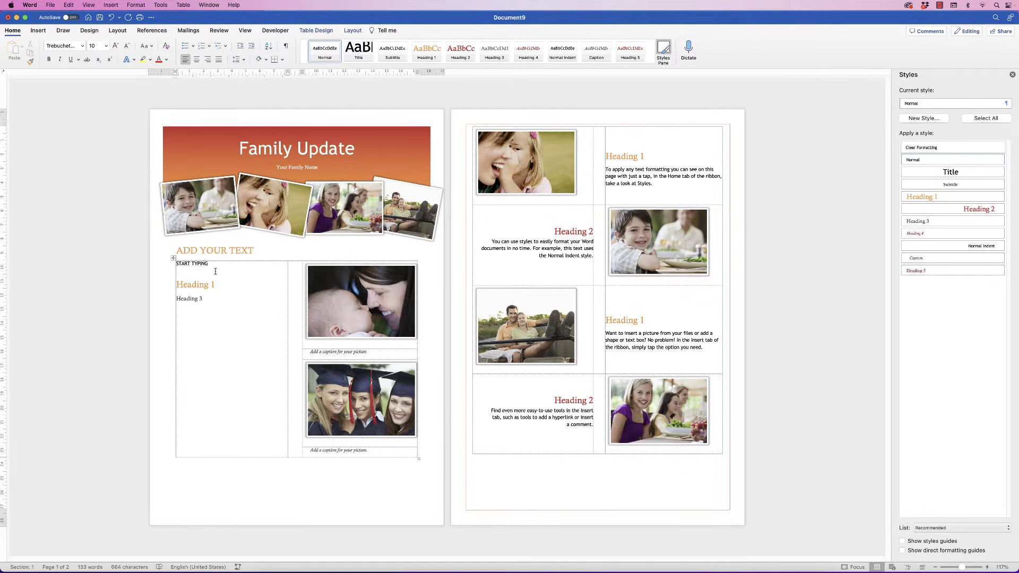
key("super+z")
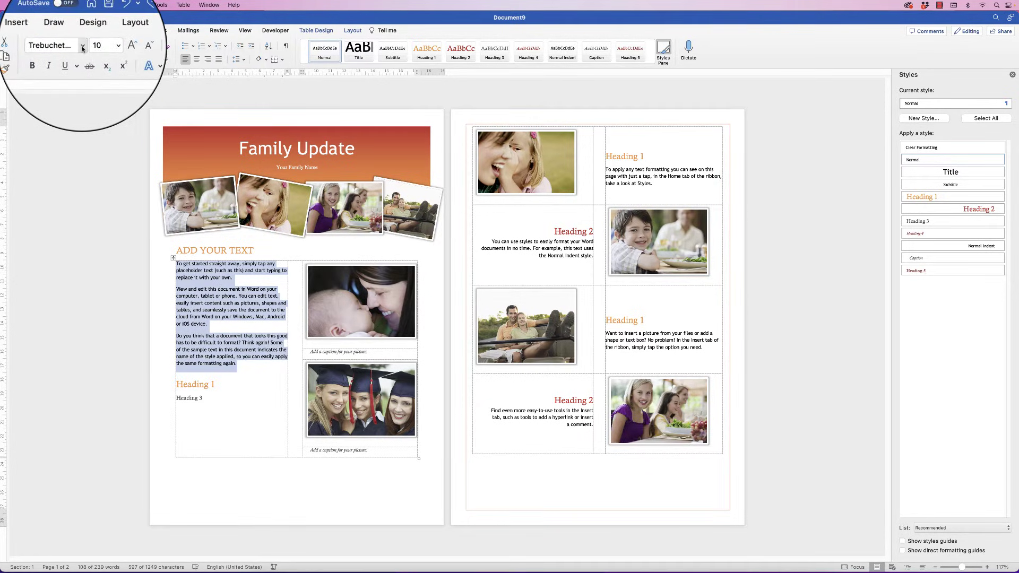
Step: Set the body text to Avenir and nudge the table column dividers on pages 1 and 2
left_click(83, 48)
left_click(75, 121)
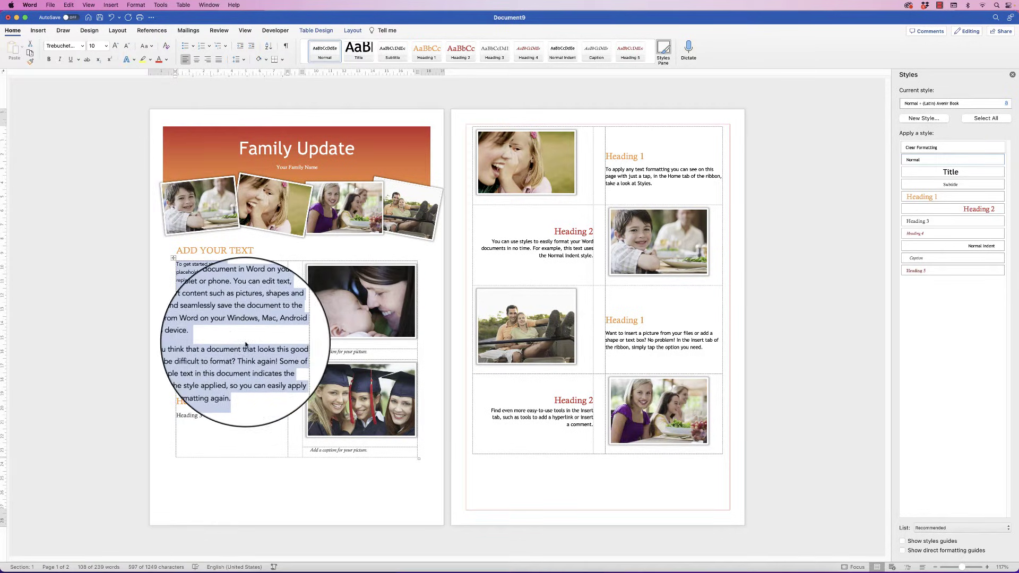
key("super+z")
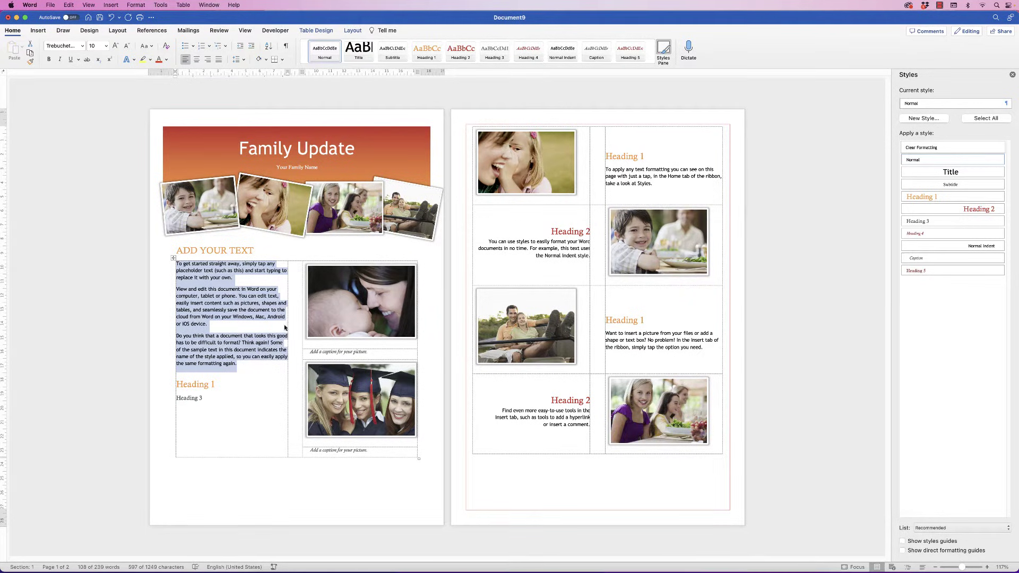
left_click_drag(290, 325, 302, 333)
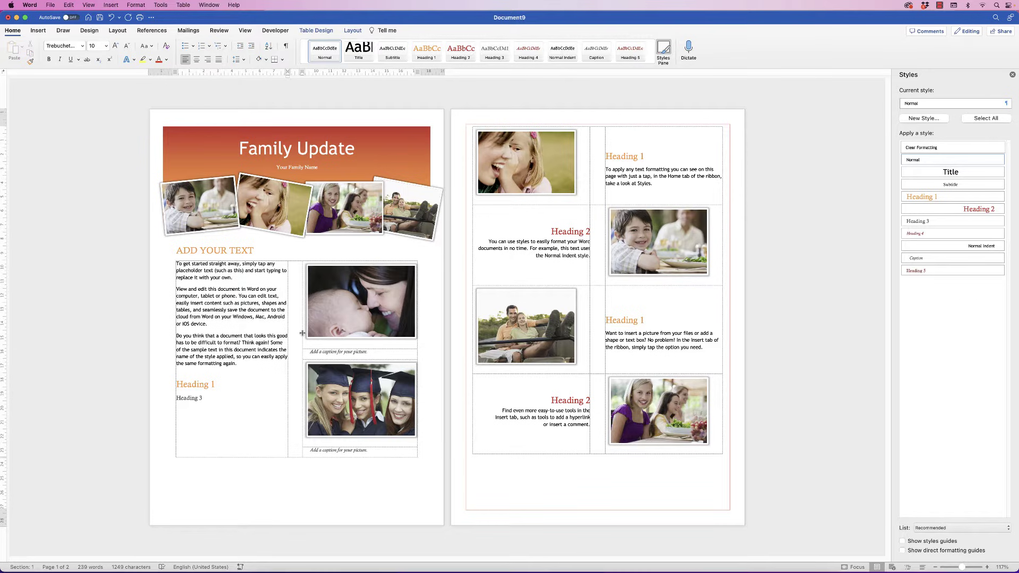
left_click_drag(590, 309, 593, 309)
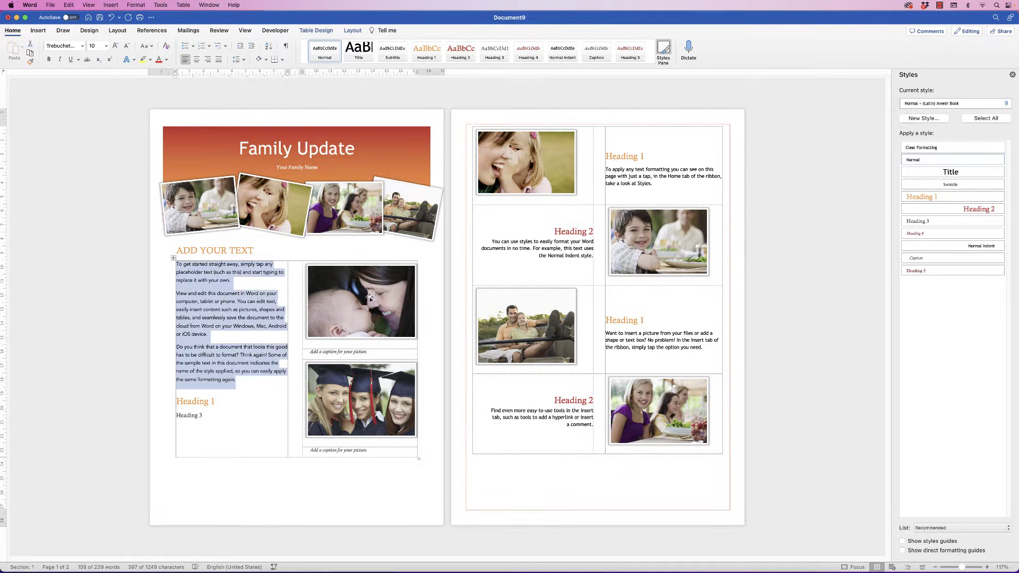
Step: Replace the baby photo with the beach picture from Stock Images
left_click(370, 298)
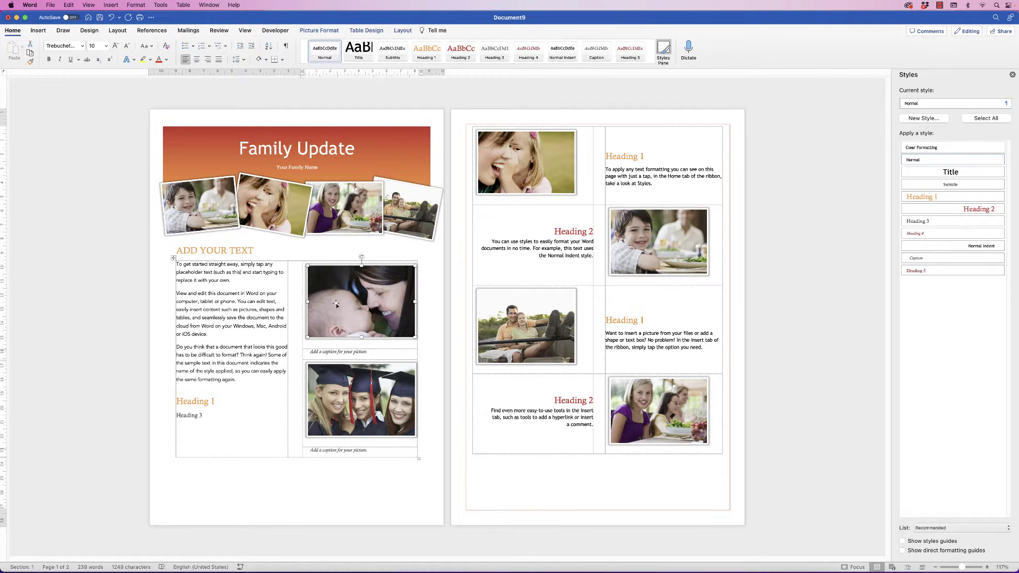
left_click(38, 30)
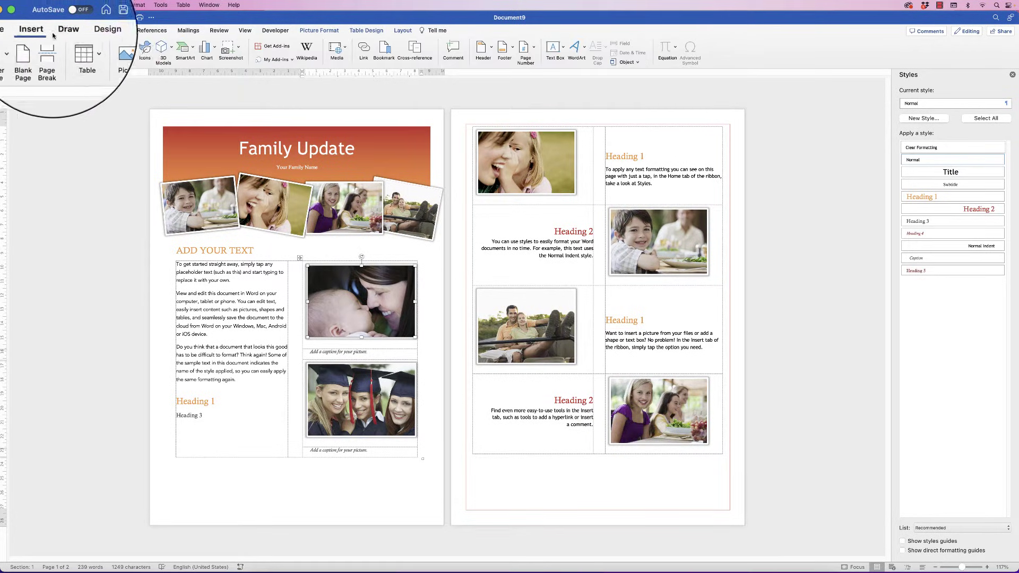
left_click(112, 49)
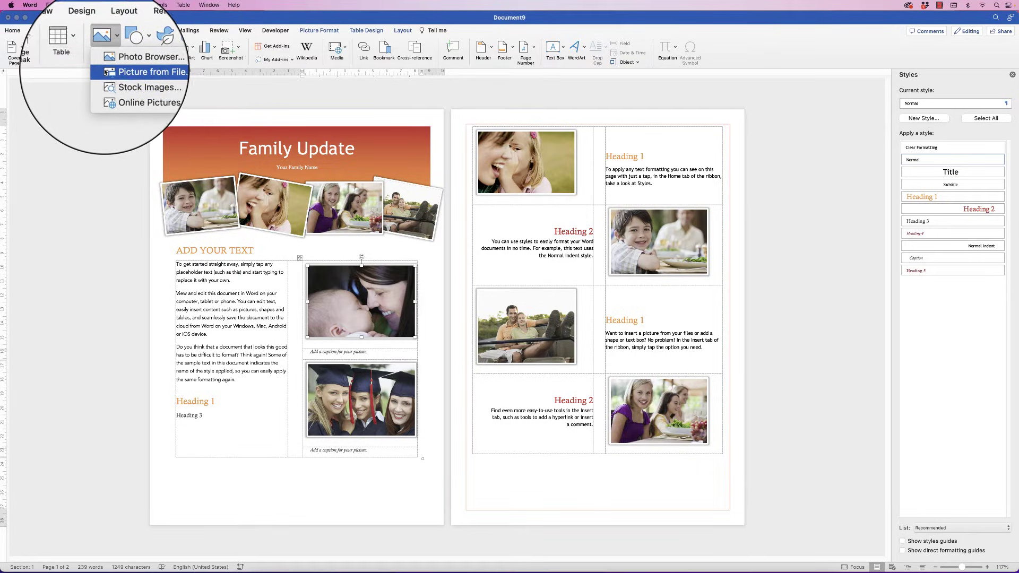
left_click(130, 85)
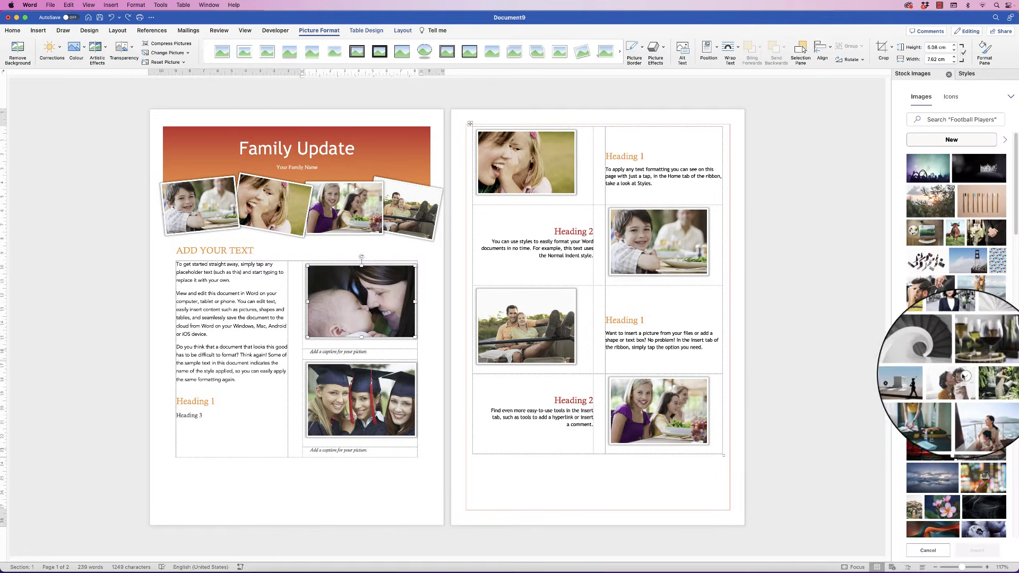
left_click(981, 292)
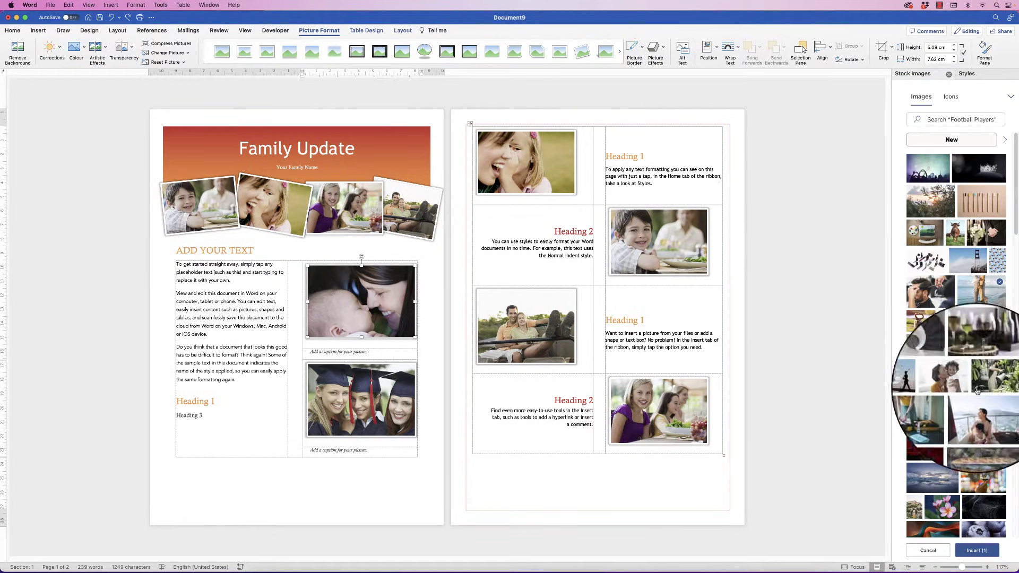
left_click(976, 550)
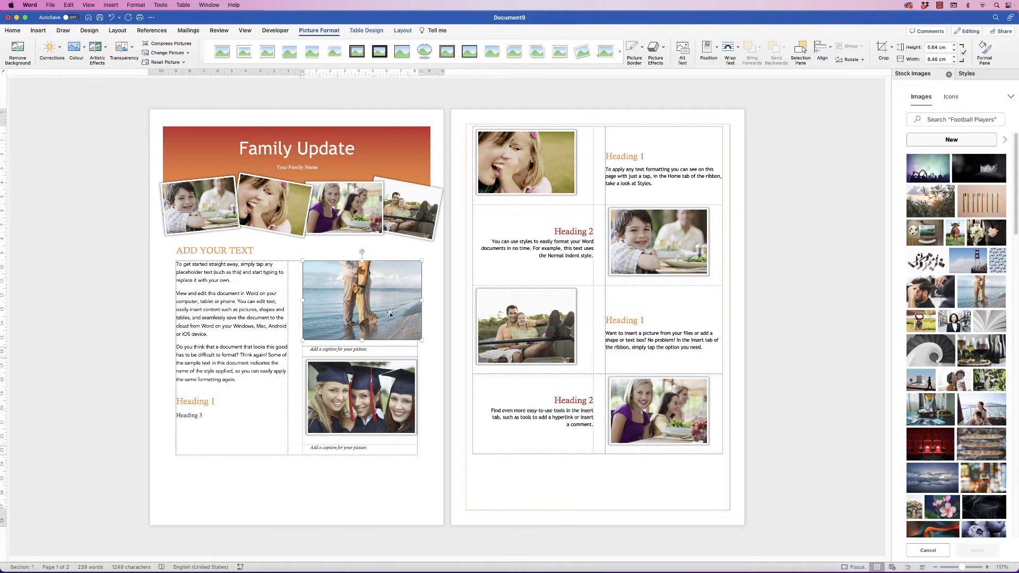
Step: Shrink the beach photo slightly and select the boy photo in the header collage
left_click_drag(419, 338, 416, 338)
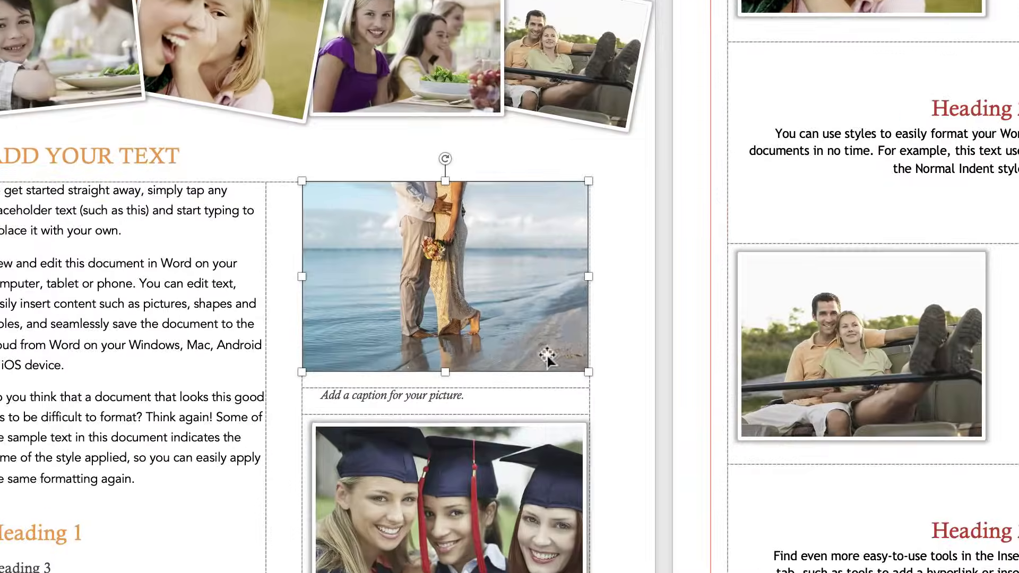
mouse_move(303, 371)
left_mouse_down()
mouse_move(320, 357)
mouse_move(302, 367)
left_mouse_up()
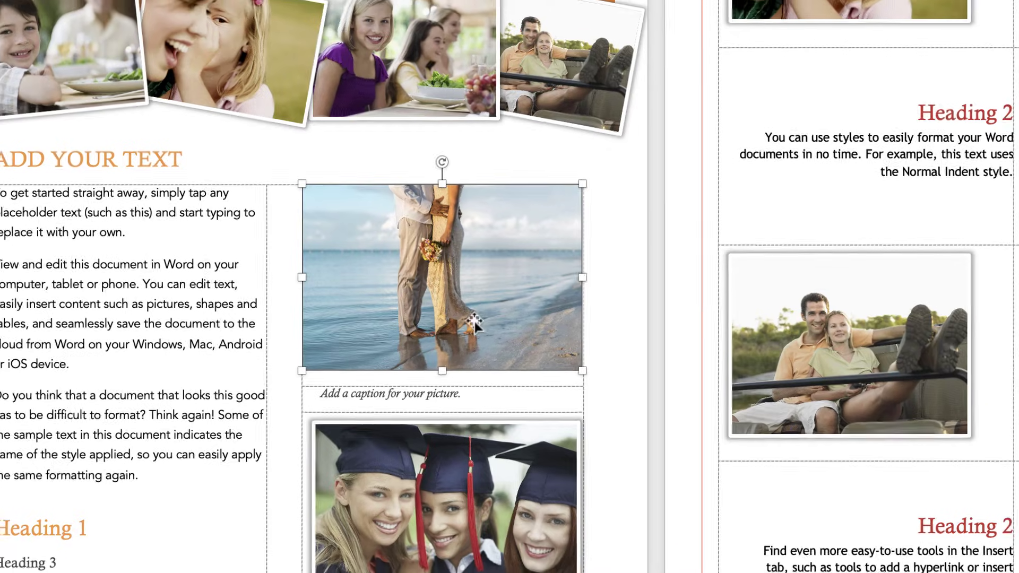
left_click(34, 45)
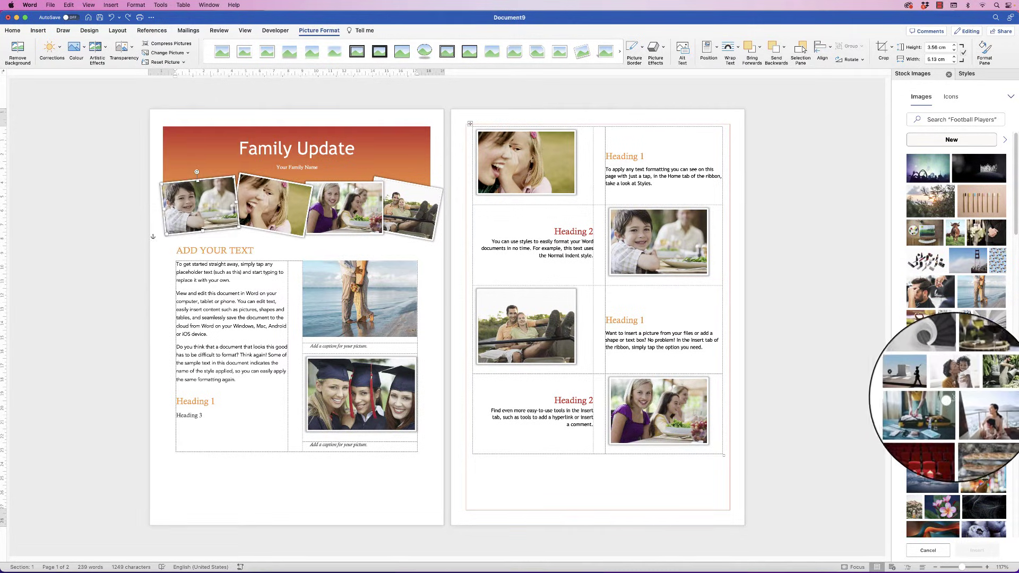
Step: Insert the mother-kissing-child stock photo in front of text, shrunk and placed at the collage's left end
left_click(958, 378)
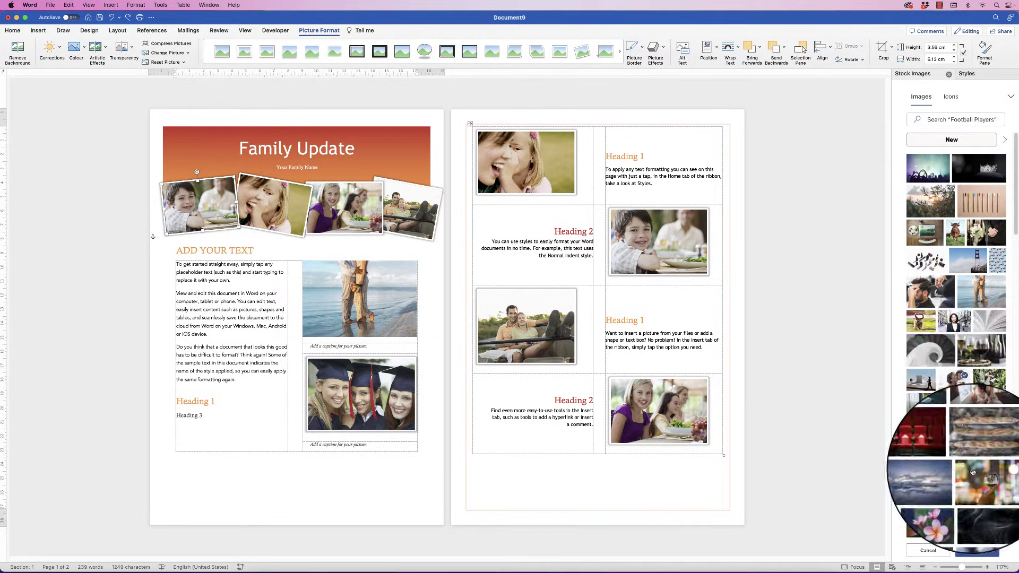
left_click(977, 550)
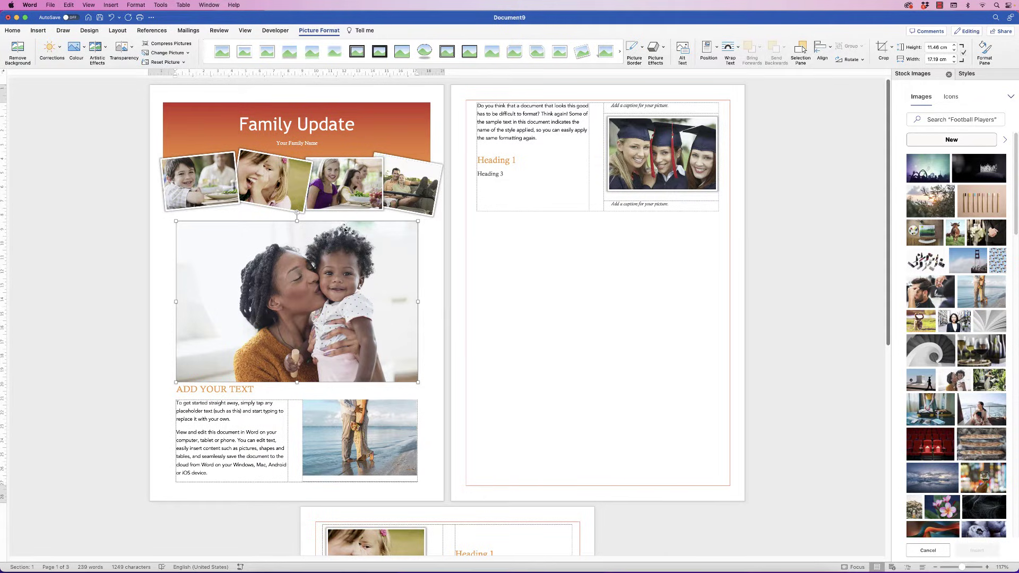
mouse_move(297, 277)
left_mouse_down()
mouse_move(348, 260)
mouse_move(294, 275)
mouse_move(304, 271)
left_mouse_up()
right_click(304, 270)
mouse_move(349, 391)
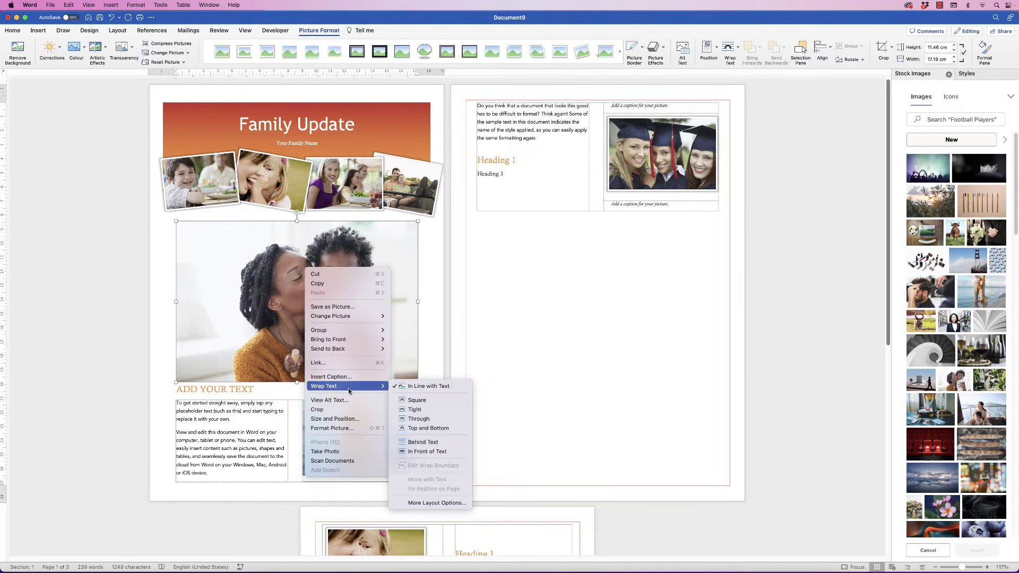
left_click(419, 452)
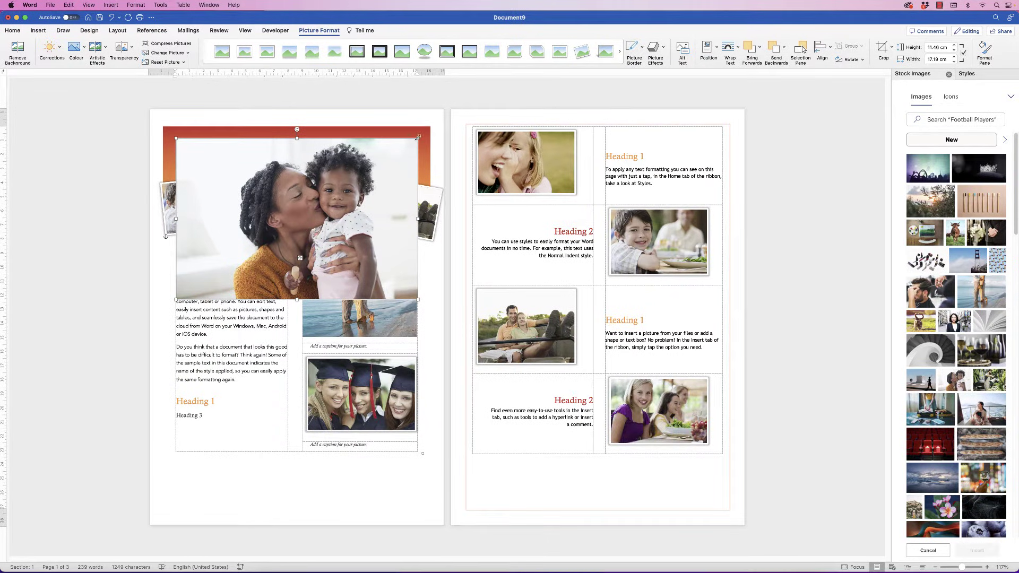
left_click_drag(418, 138, 270, 236)
left_click_drag(219, 261, 211, 207)
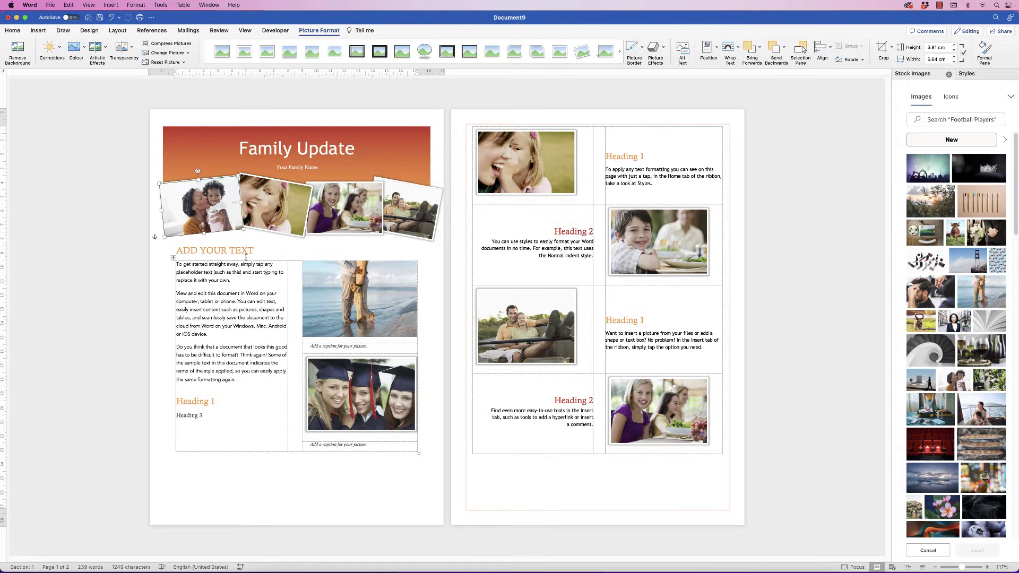
left_click(268, 243)
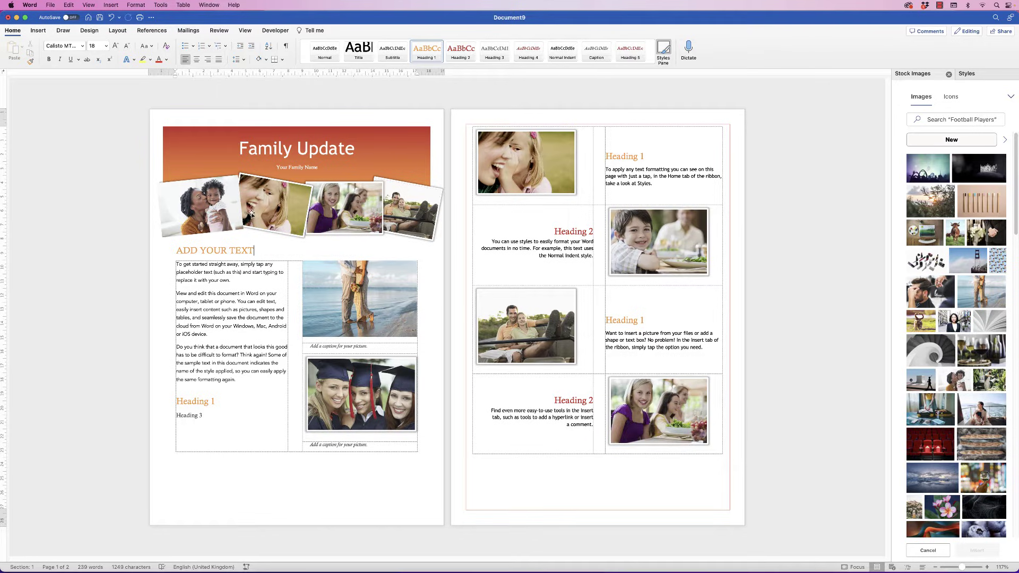
Step: Insert the smiling-woman stock photo and set its wrapping to In Front of Text
left_click(283, 212)
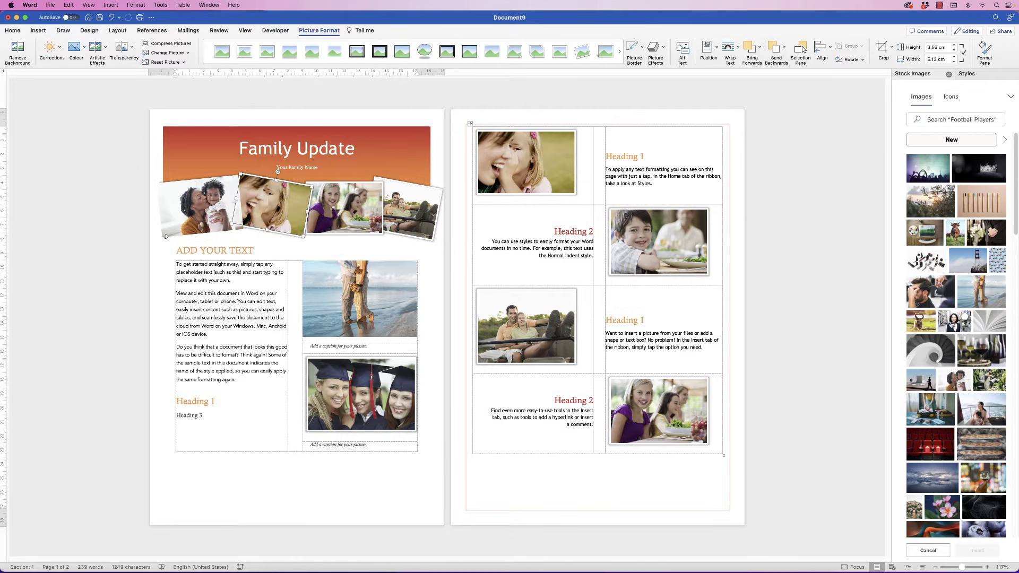
left_click(965, 317)
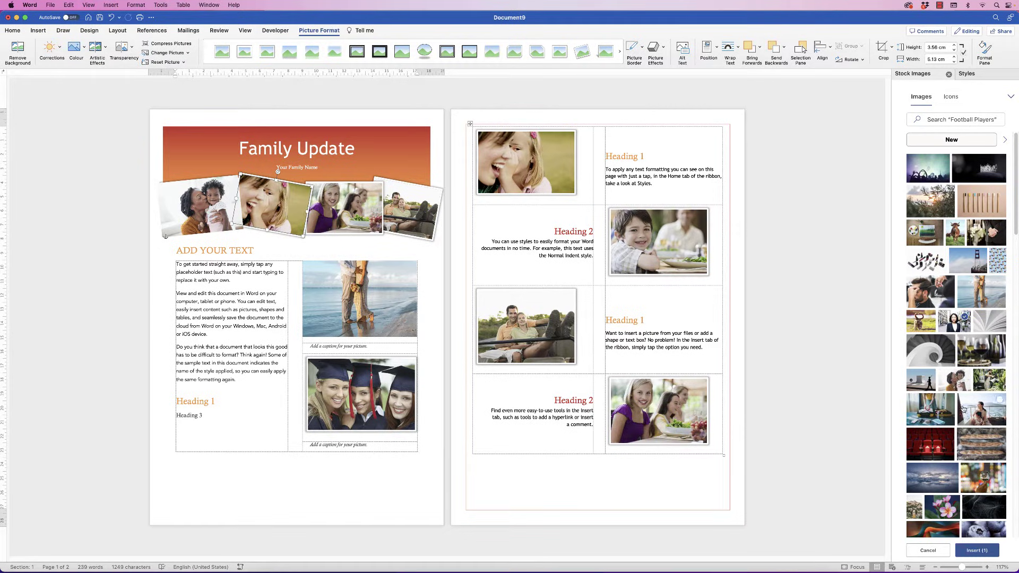
left_click(978, 551)
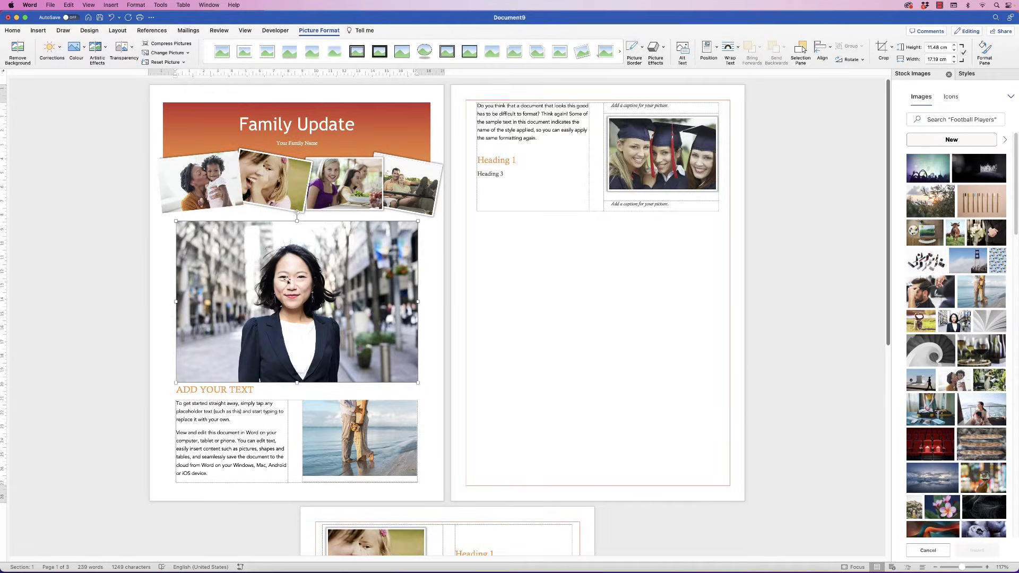
right_click(333, 284)
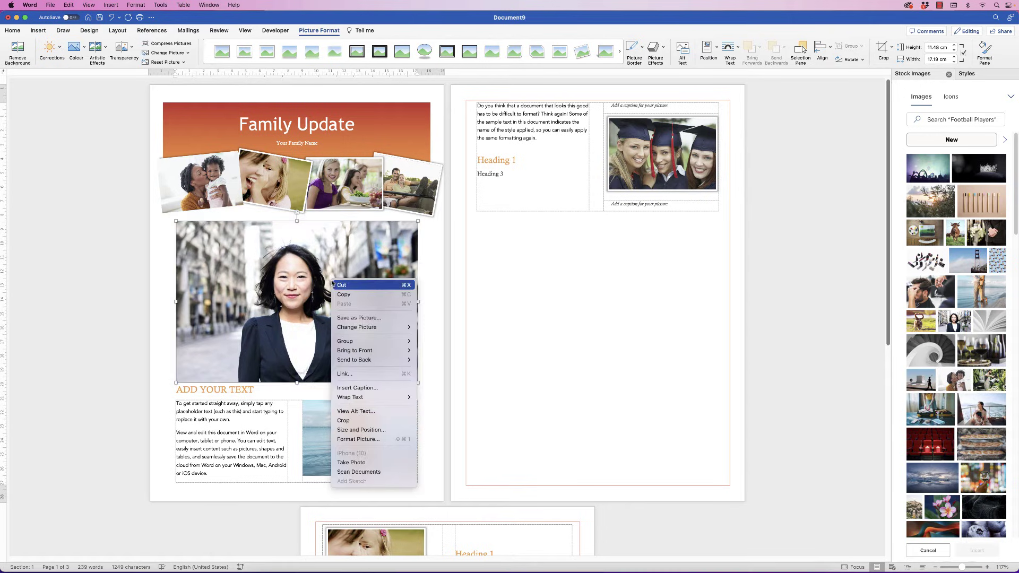
mouse_move(388, 398)
left_click(436, 461)
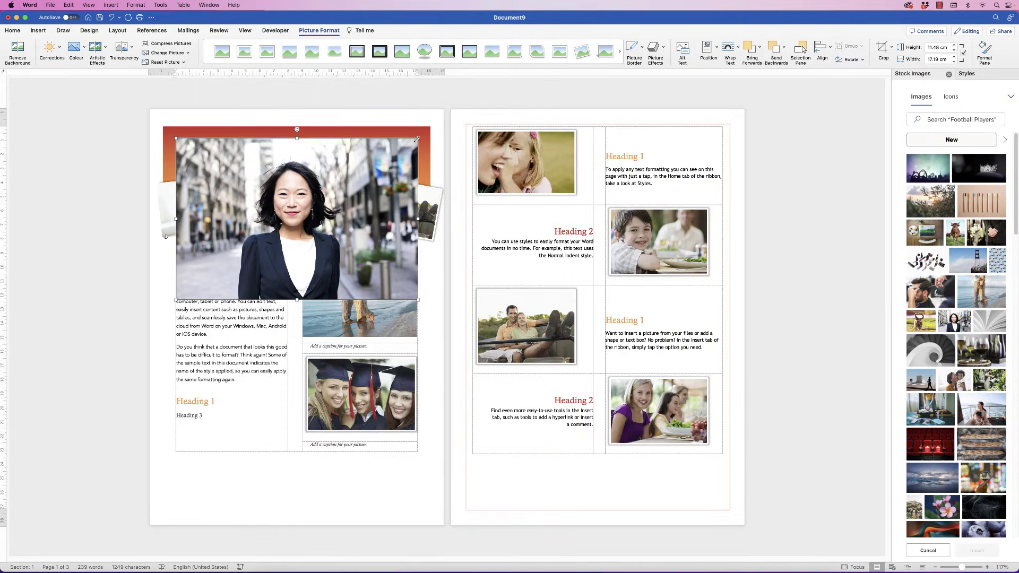
Step: Resize the woman photo to about 6.57 cm, position and tilt it in the collage, and send it backward
left_click_drag(415, 142, 267, 238)
left_click_drag(205, 253, 238, 172)
left_click_drag(307, 246, 311, 238)
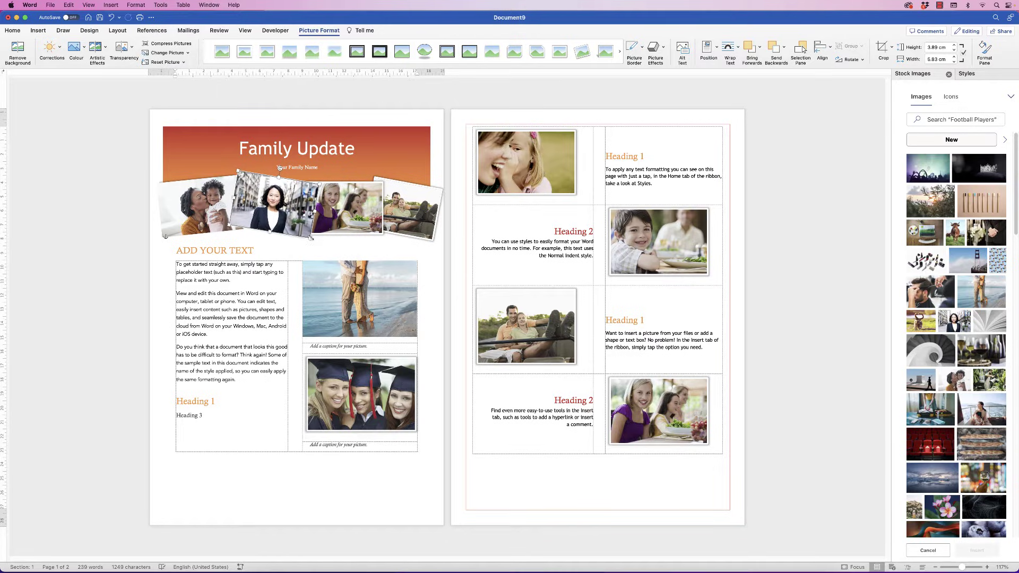
left_click_drag(280, 167, 282, 169)
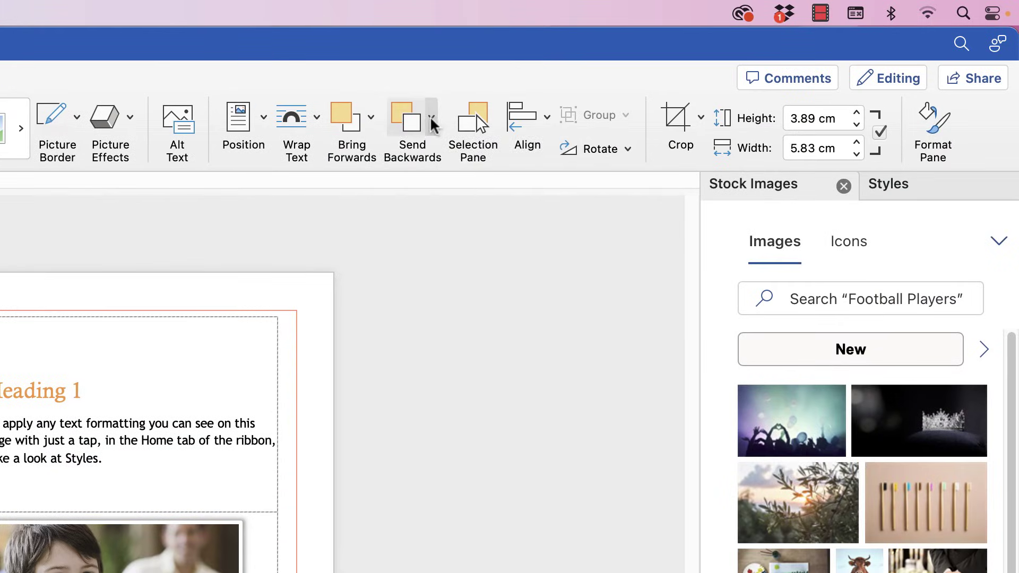
left_click(432, 122)
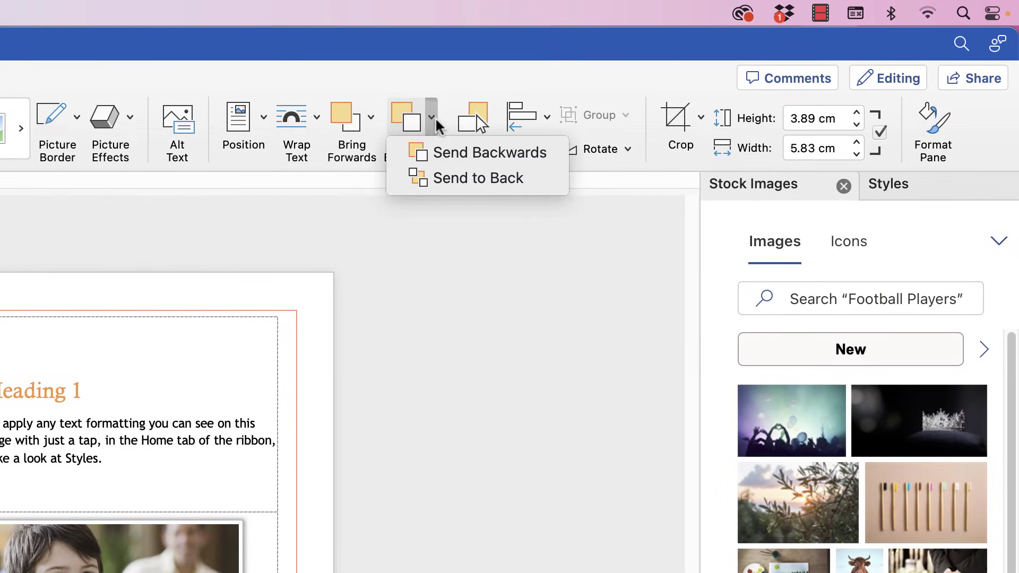
left_click(449, 154)
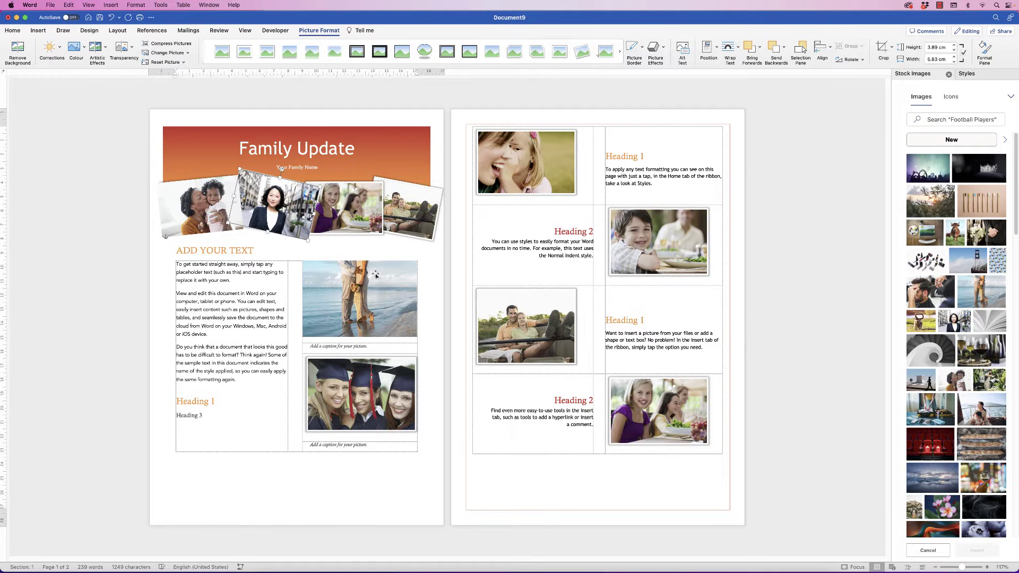
left_click(407, 140)
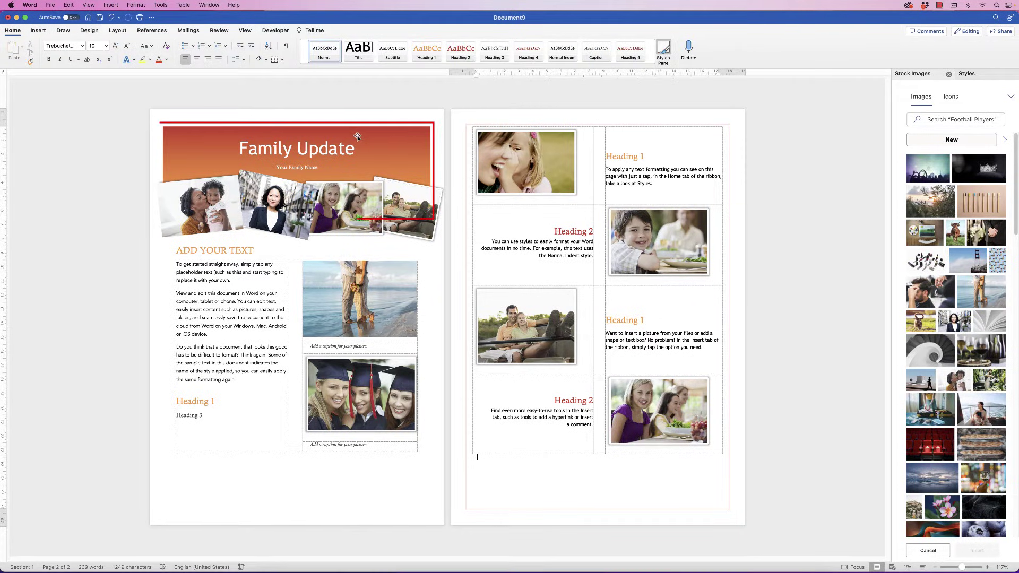
Step: Try a light green fill on the header banner, undo back to orange, and bring up the Format Pane
left_click(387, 136)
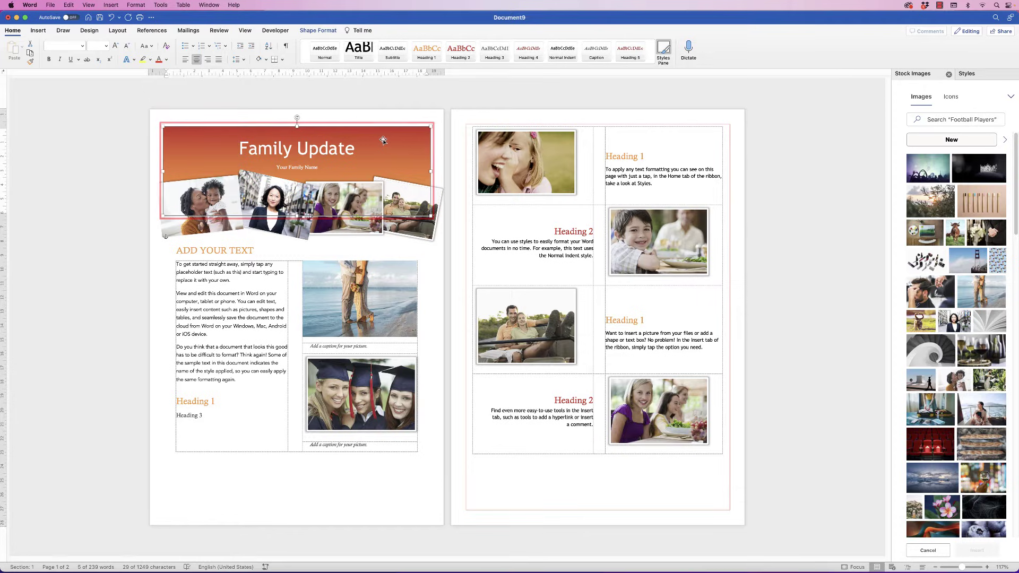
triple_click(325, 154)
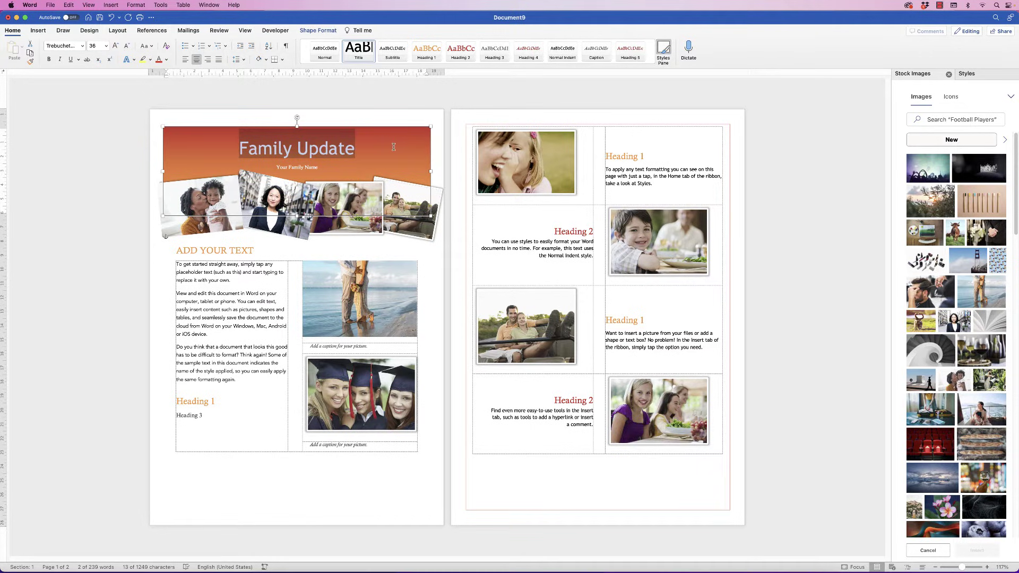
left_click(326, 30)
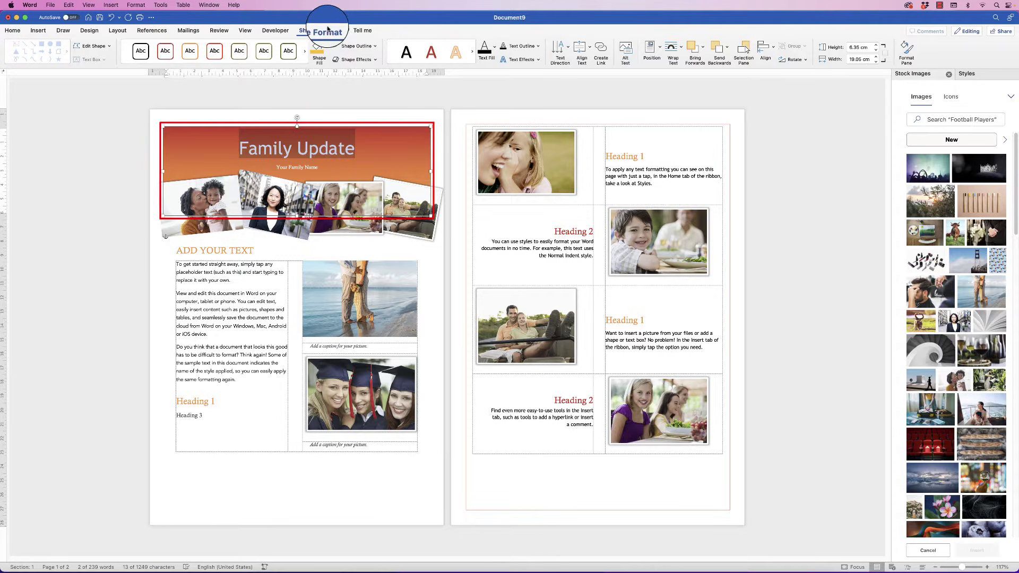
left_click(326, 51)
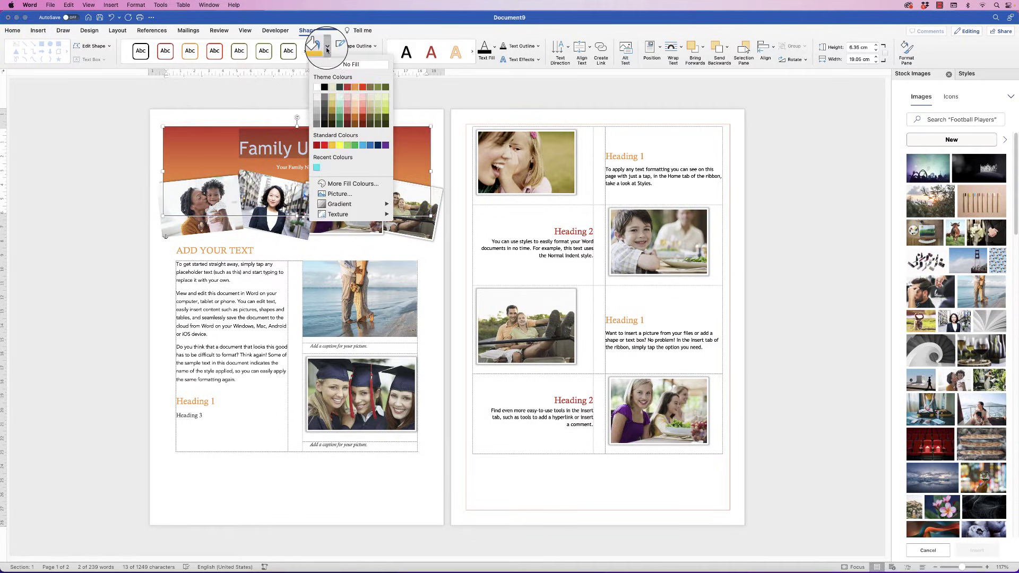
left_click(353, 146)
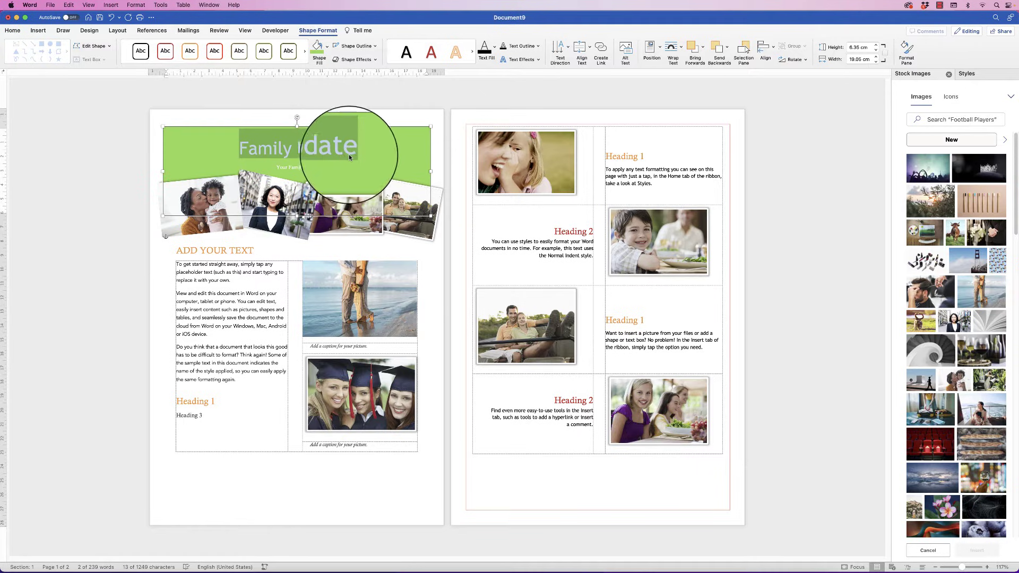
key("super+z")
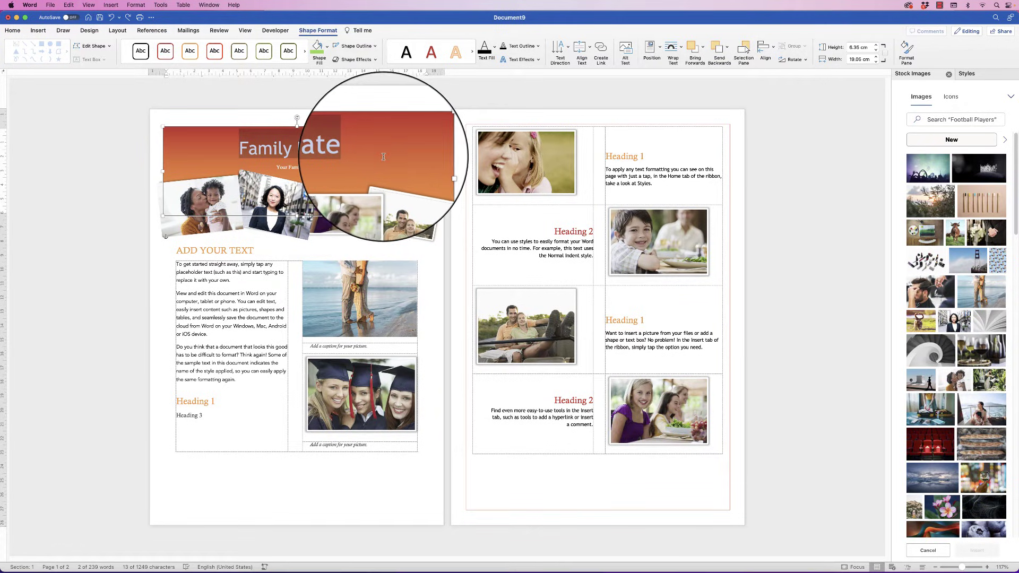
left_click(916, 55)
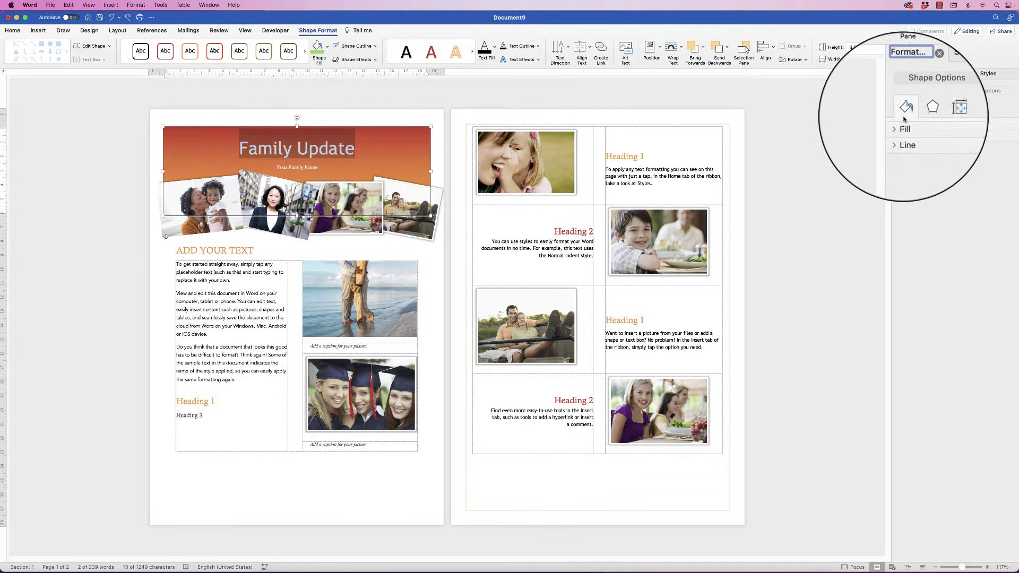
left_click(897, 125)
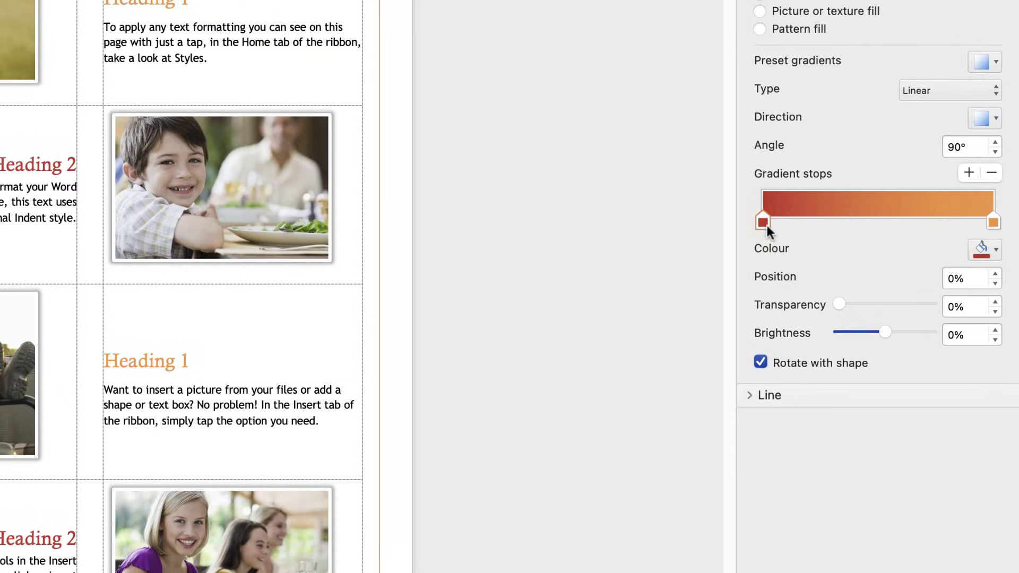
left_click(995, 250)
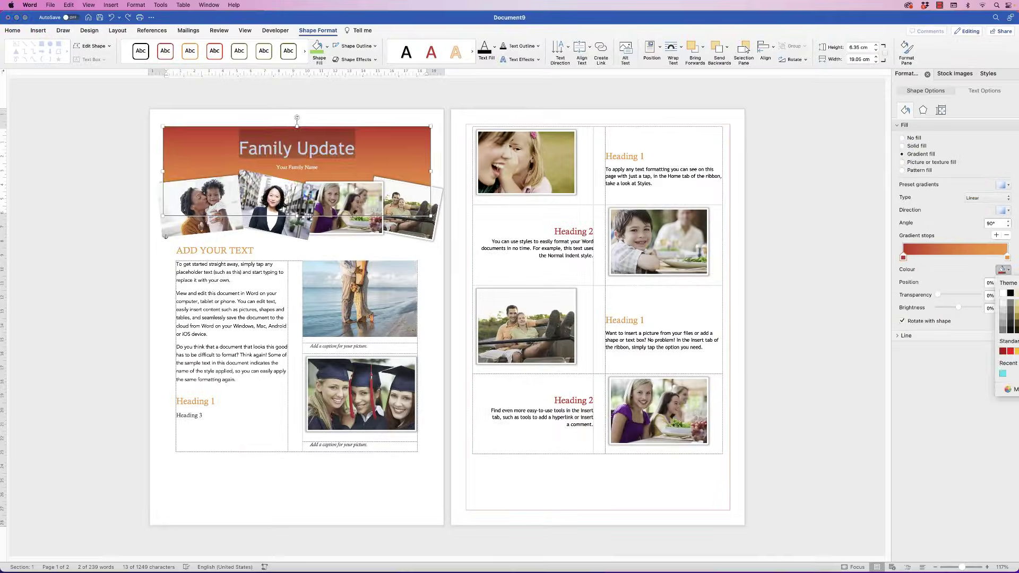
left_click(1016, 429)
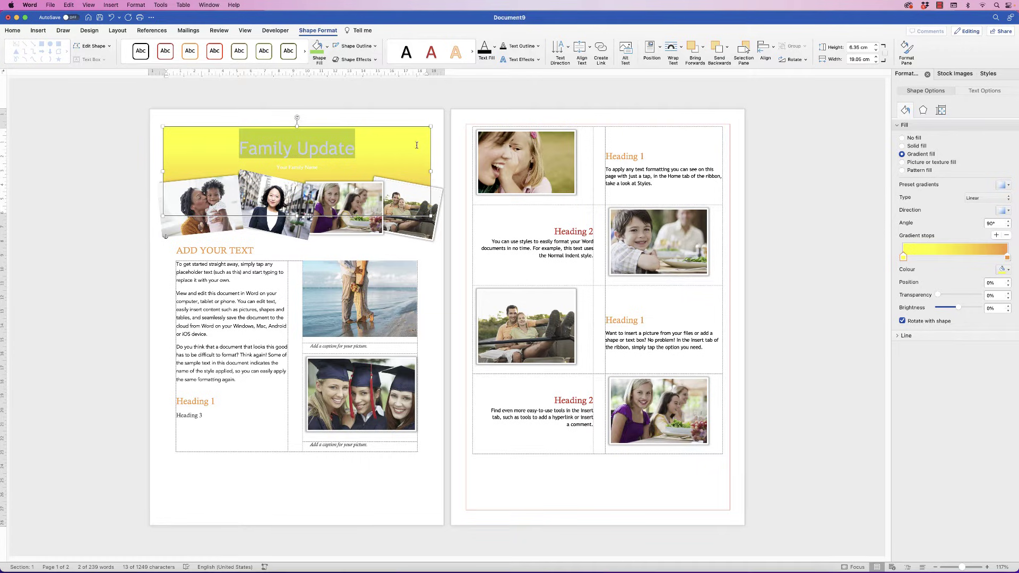
left_click(1009, 270)
left_click(1016, 350)
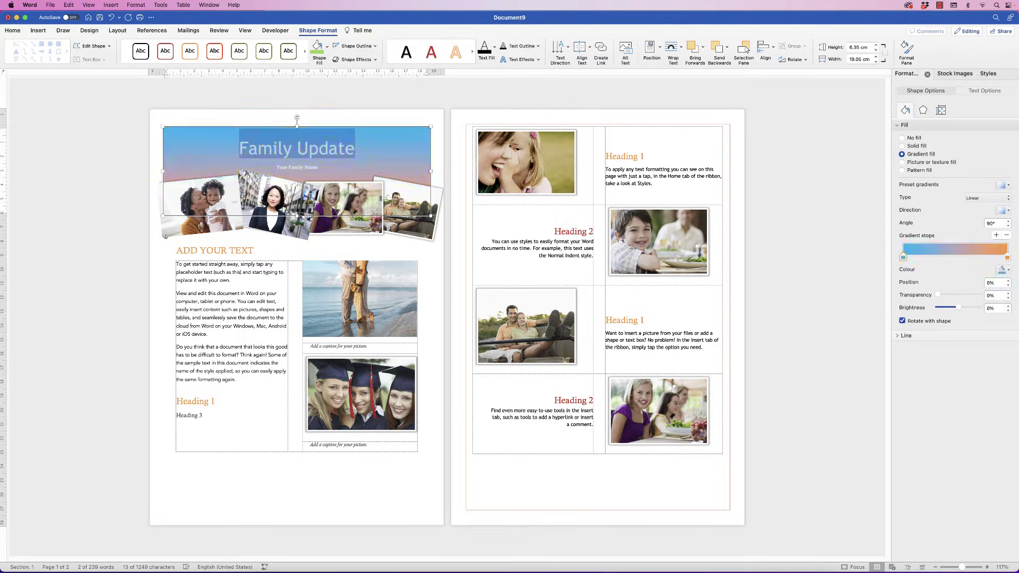
left_click(805, 322)
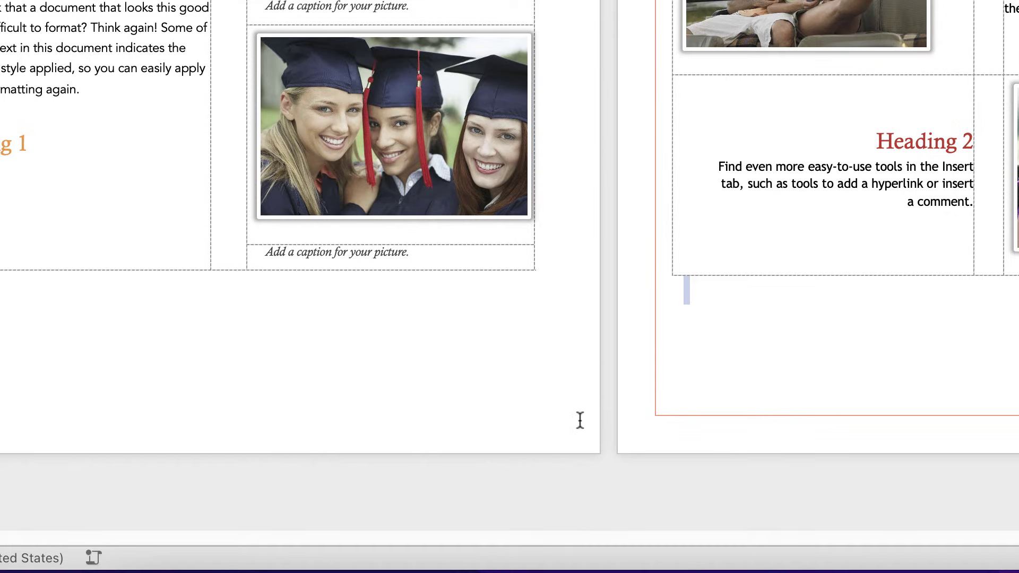
Step: Enter footer editing from the area below the page 2 table
left_click(757, 423)
double_click(760, 421)
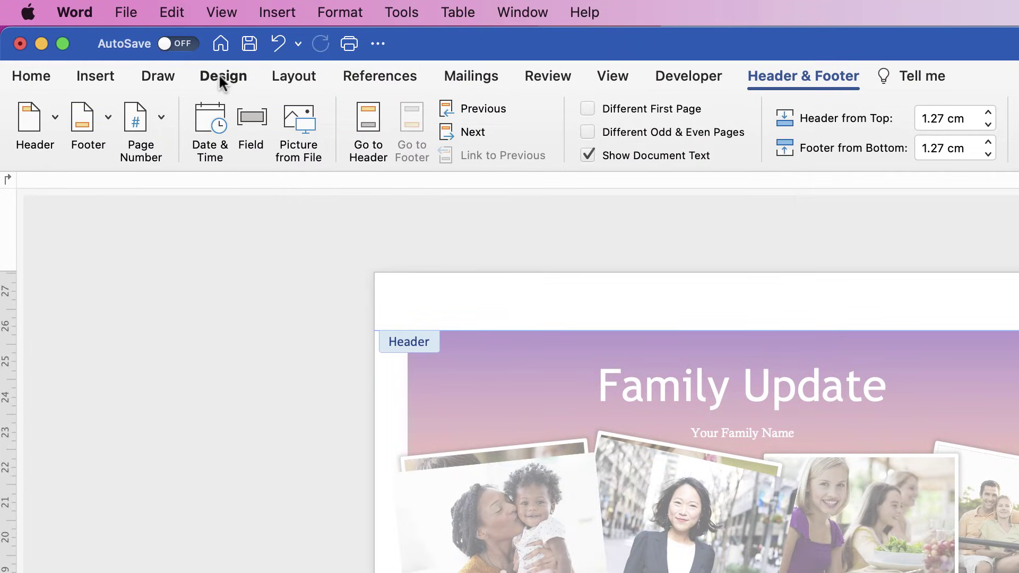
Step: Set the page border to None in Borders and Shading, removing the red frame
left_click(221, 78)
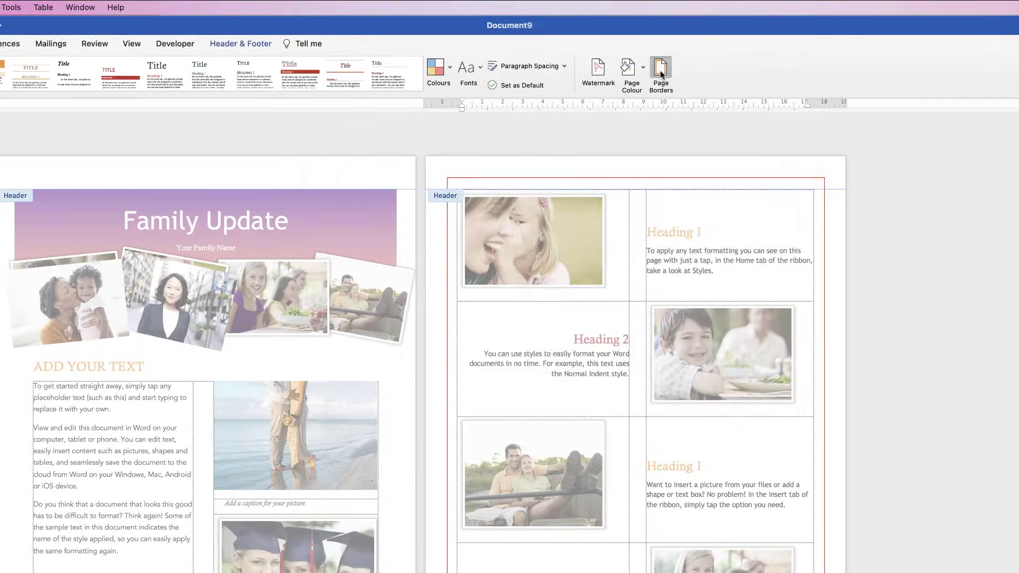
left_click(667, 71)
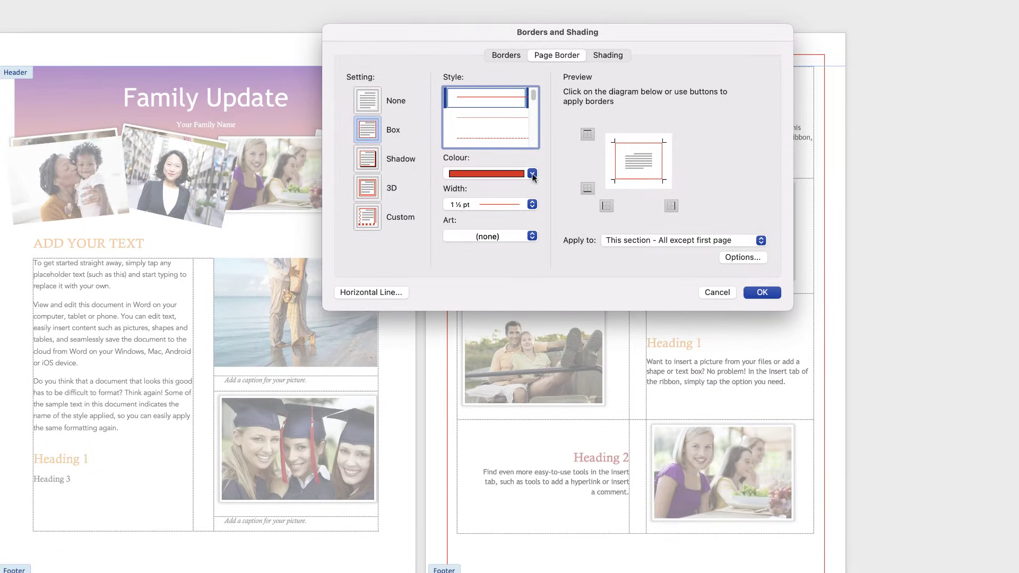
left_click(532, 174)
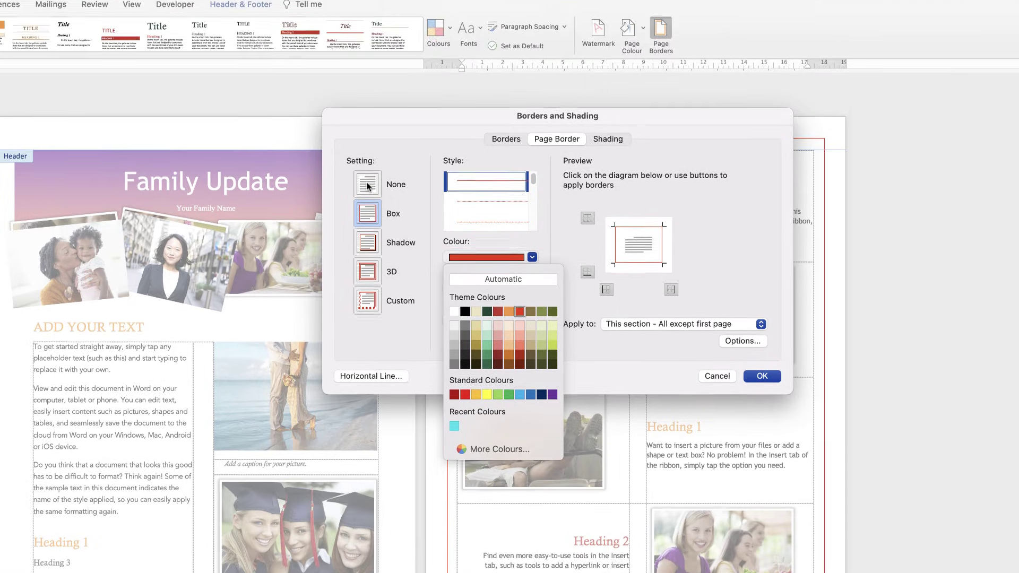
left_click(367, 101)
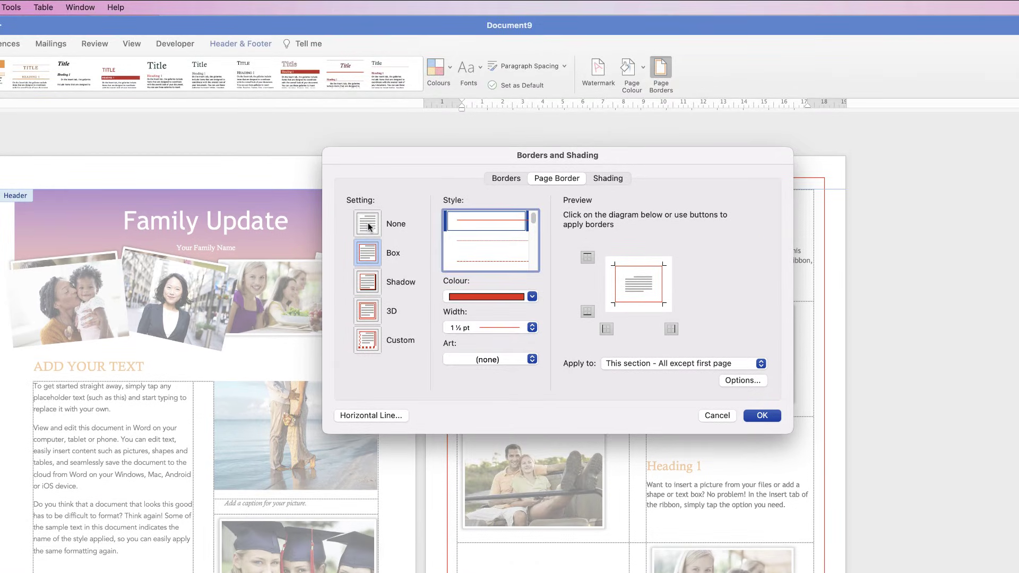
left_click(368, 225)
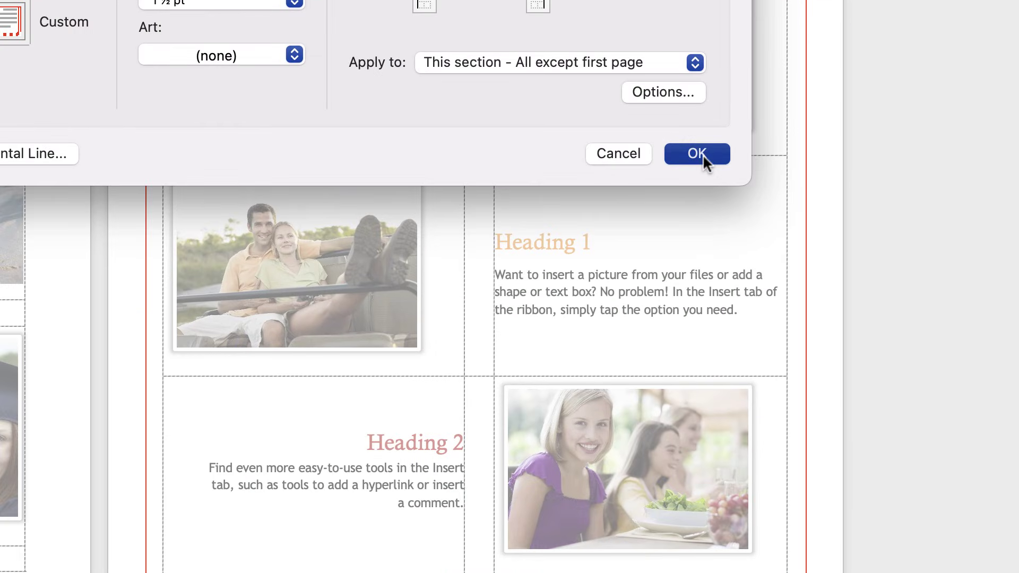
left_click(762, 415)
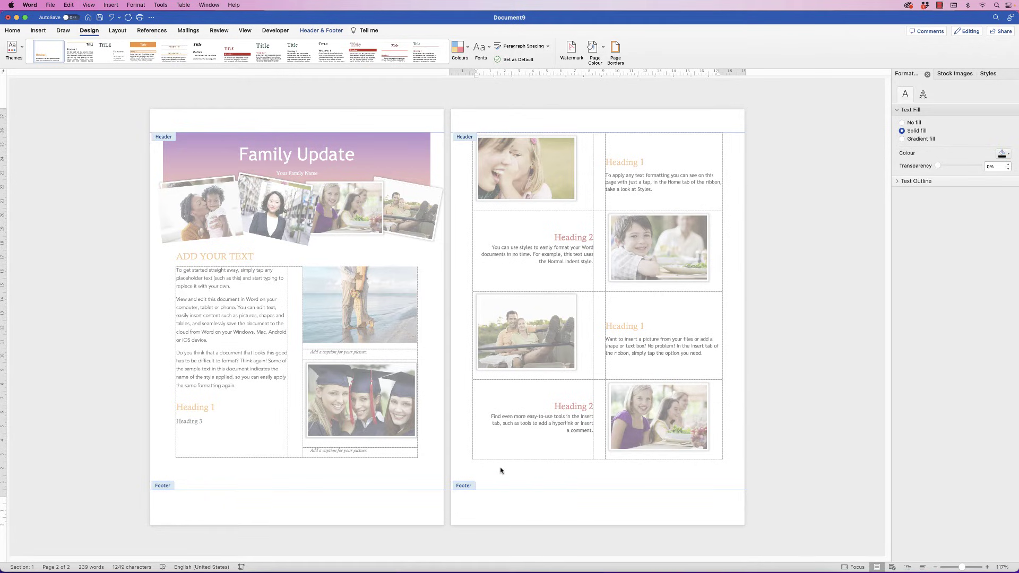
Step: Add a boat stock photo to the header collage, floating over text and sent behind the couple photo
double_click(509, 379)
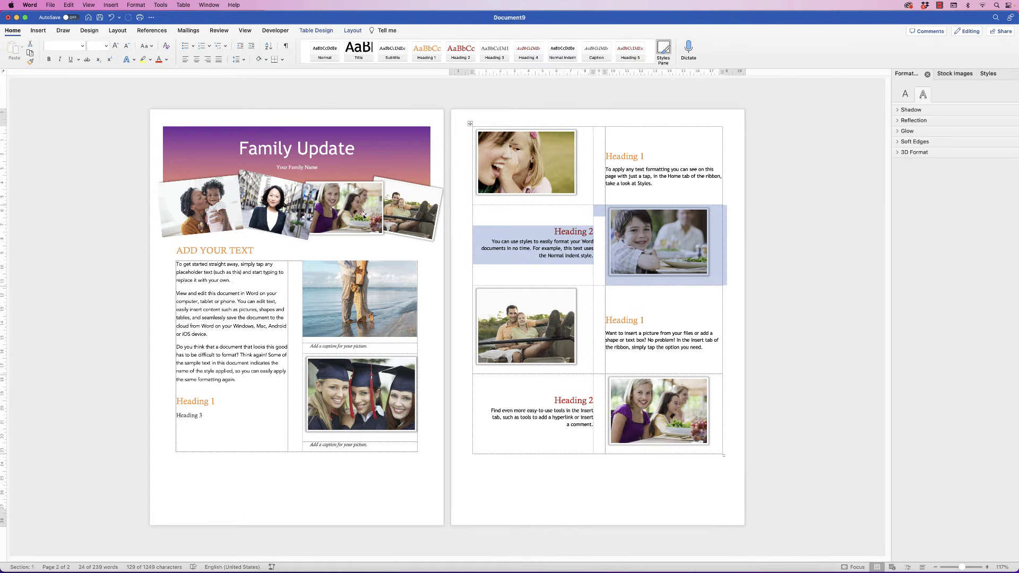
left_click(954, 74)
left_click(981, 410)
left_click(977, 550)
right_click(323, 251)
left_click(432, 416)
left_click_drag(219, 266, 352, 219)
left_click_drag(398, 242, 388, 236)
left_click(784, 47)
left_click(821, 61)
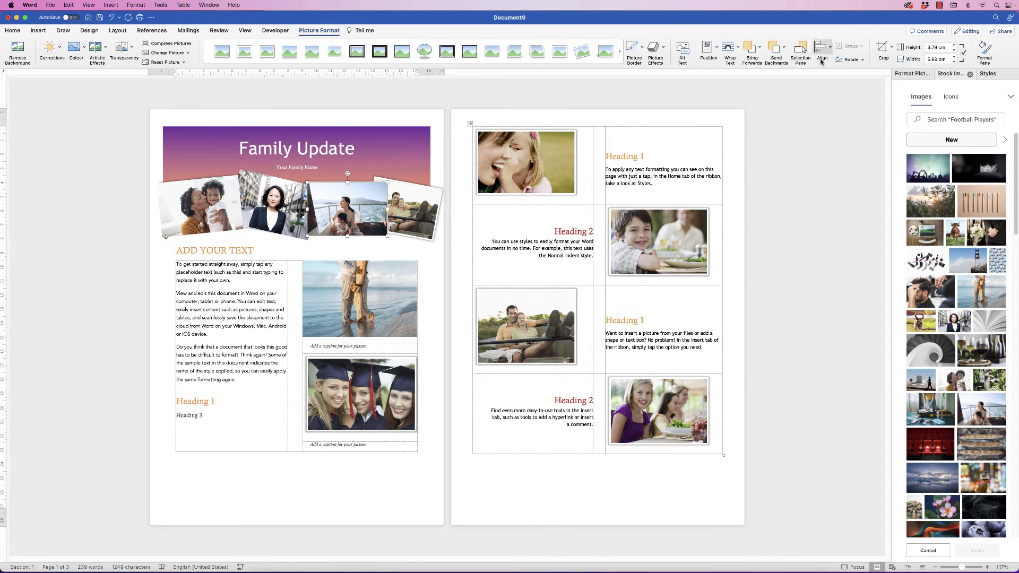
Step: Add a tilted wedding stock photo at the collage's top right, in front of text, behind the boat
left_click(414, 209)
scroll(982, 372, "down", 10)
left_click(981, 257)
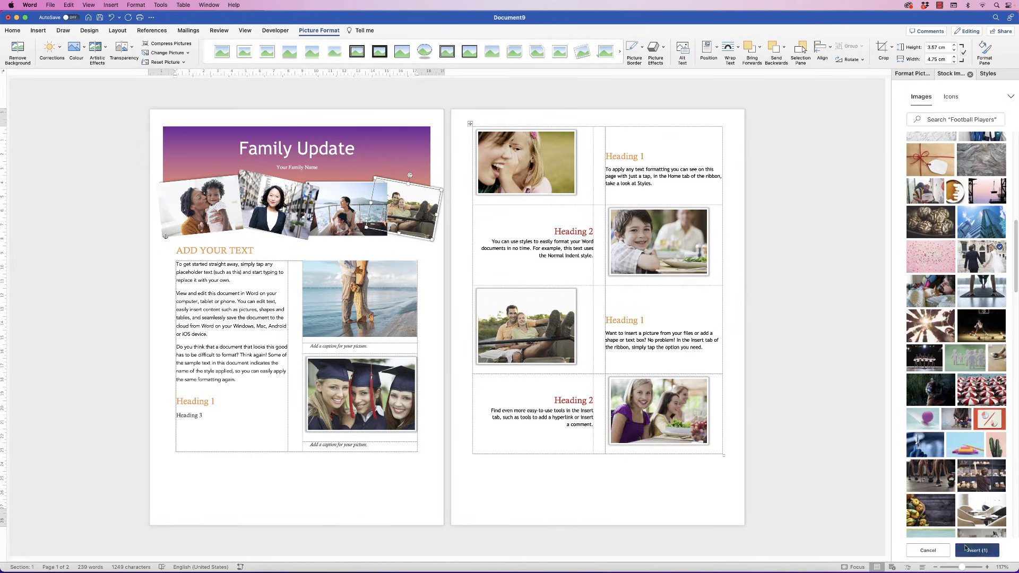
left_click(966, 550)
left_click(730, 50)
left_click(751, 129)
left_click_drag(297, 213, 396, 208)
left_click_drag(397, 172, 406, 169)
left_click_drag(355, 238, 350, 232)
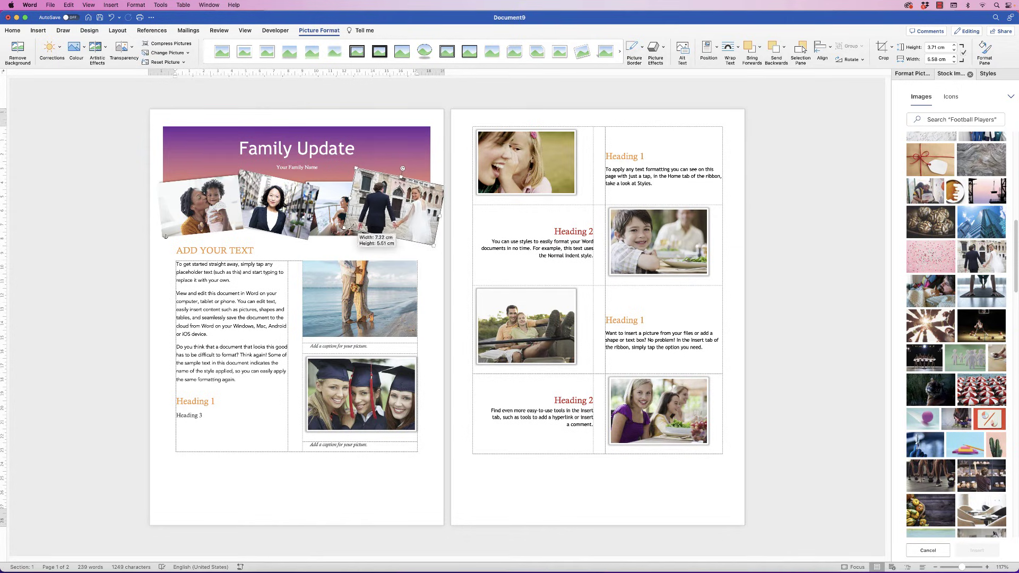
left_click(780, 50)
left_click(785, 61)
Step: Replace the graduation, top-left and boy photos with starburst, skyscraper and umbrellas stock images
left_click(361, 393)
left_click(931, 325)
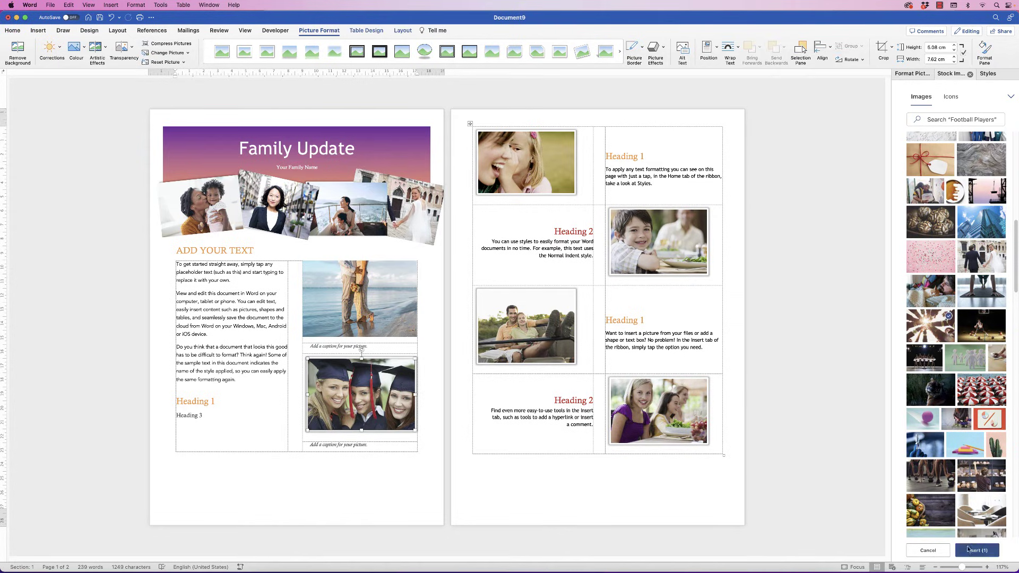
left_click(968, 550)
left_click(525, 162)
left_click(981, 222)
left_click(977, 550)
left_click(683, 248)
left_click(995, 379)
left_click(977, 550)
Step: Replace page 2's couple and girls photos with the chairs and woman-in-white stock images
left_click(552, 345)
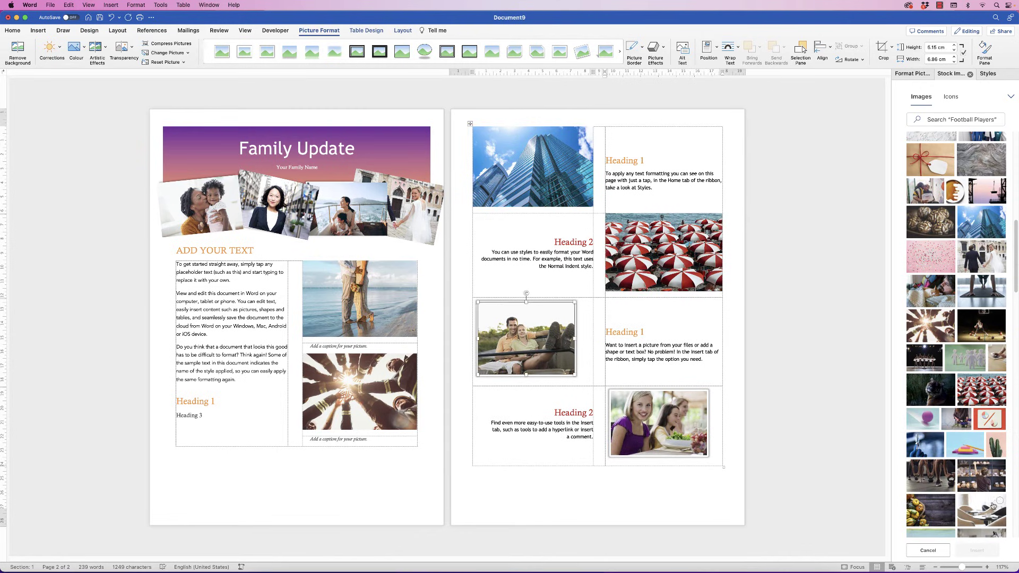
left_click(994, 506)
left_click(978, 550)
left_click(658, 423)
scroll(955, 318, "down", 5)
left_click(930, 234)
left_click(978, 550)
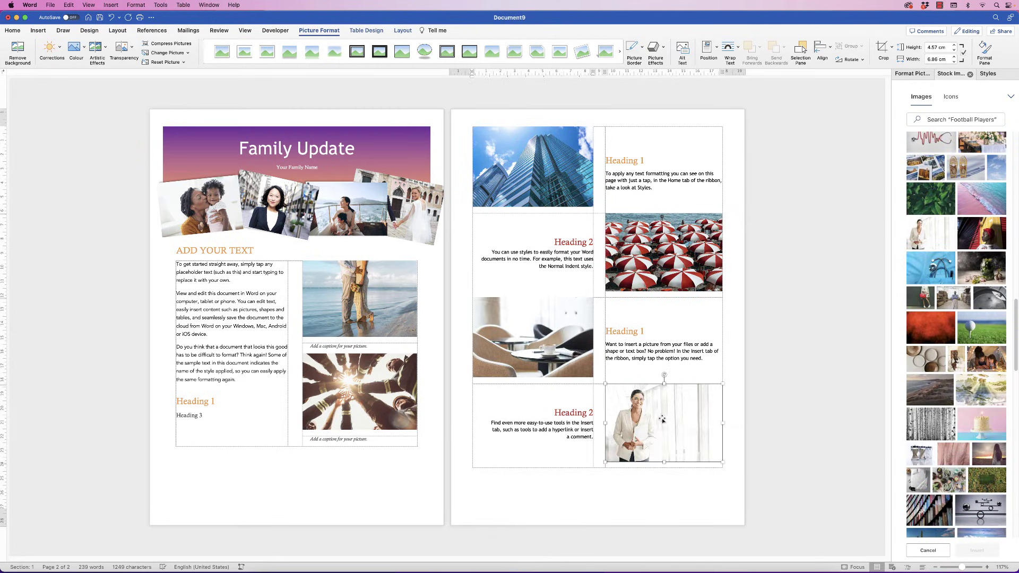
Step: Open the Heading 2 style for modification from the Styles list
triple_click(572, 242)
left_click(988, 74)
left_click(1001, 208)
left_click(961, 231)
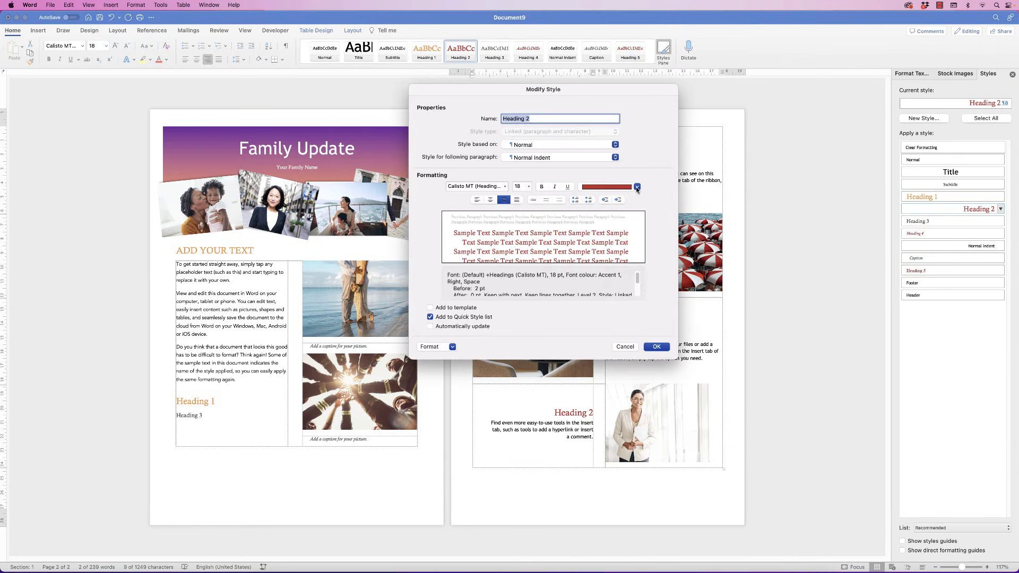
Step: Set the Heading 2 style's font colour to orange, then select the page 2 table
left_click(656, 347)
left_click(765, 287)
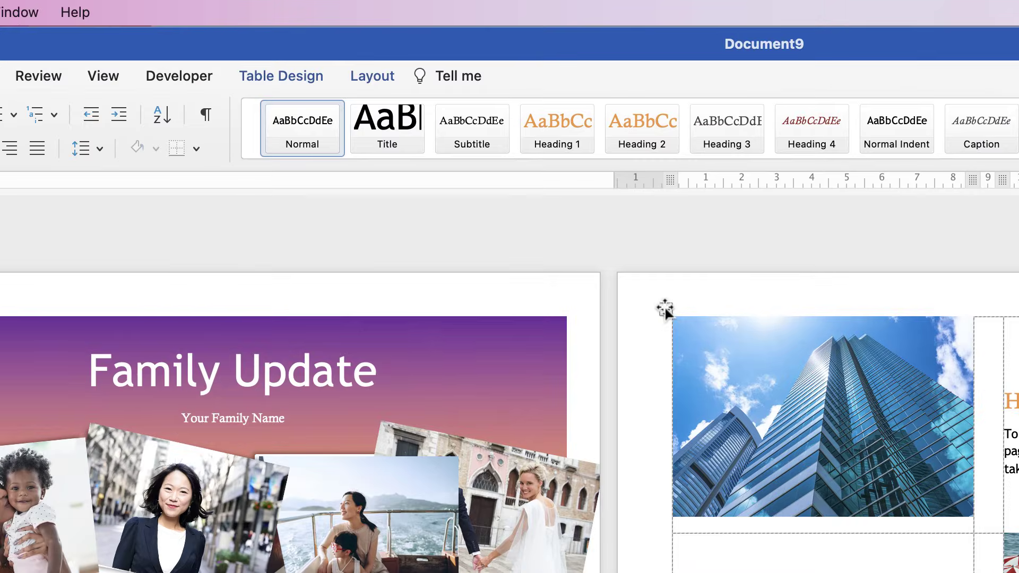
left_click(664, 309)
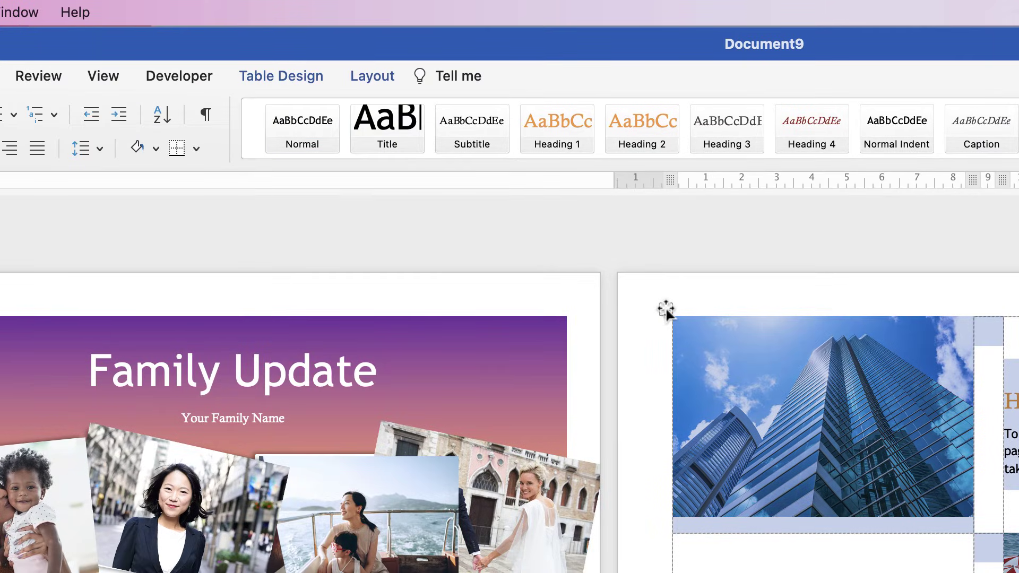
Step: Turn off View Gridlines in the table Borders options so the photo table shows no dashed outlines
left_click(304, 75)
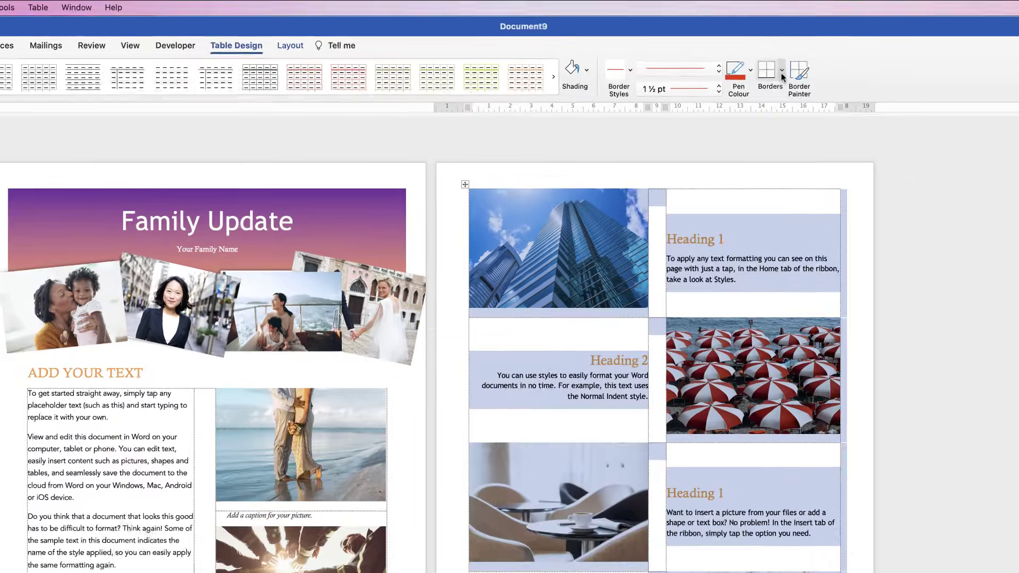
left_click(775, 74)
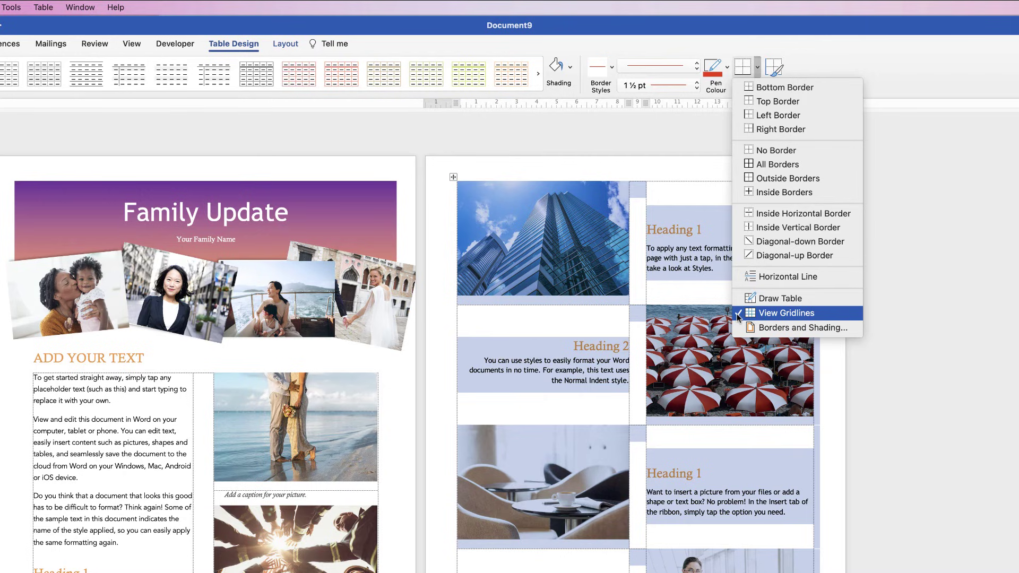
left_click(754, 313)
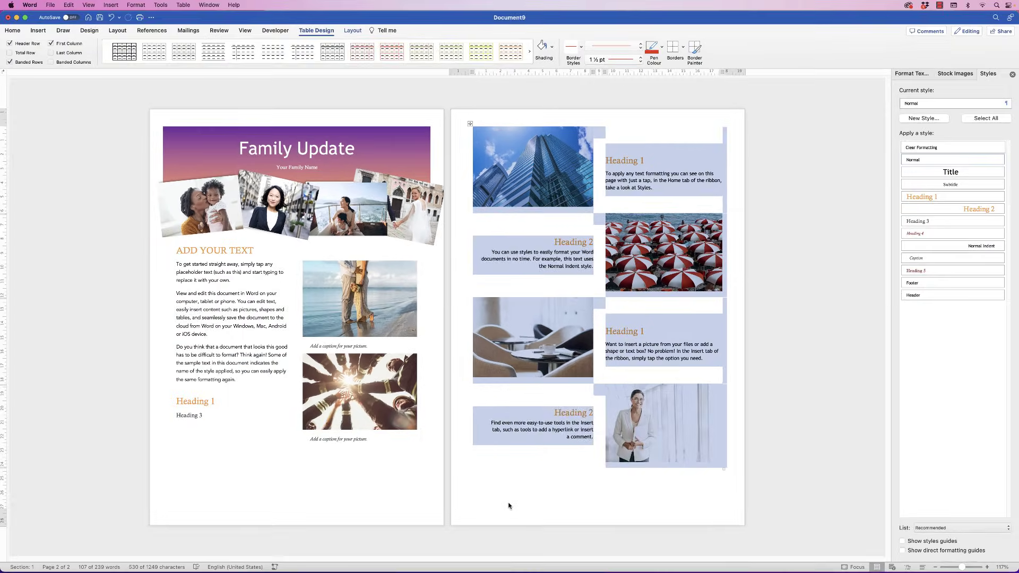
left_click(509, 514)
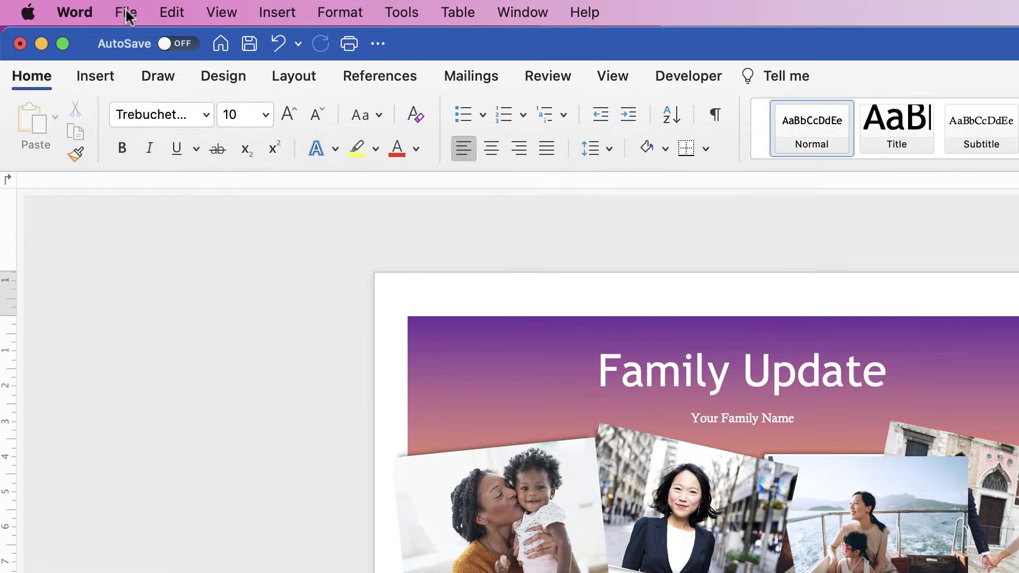
Step: Save the newsletter as the template 'PICTURE TEMPLATE' in the Templates folder
left_click(51, 6)
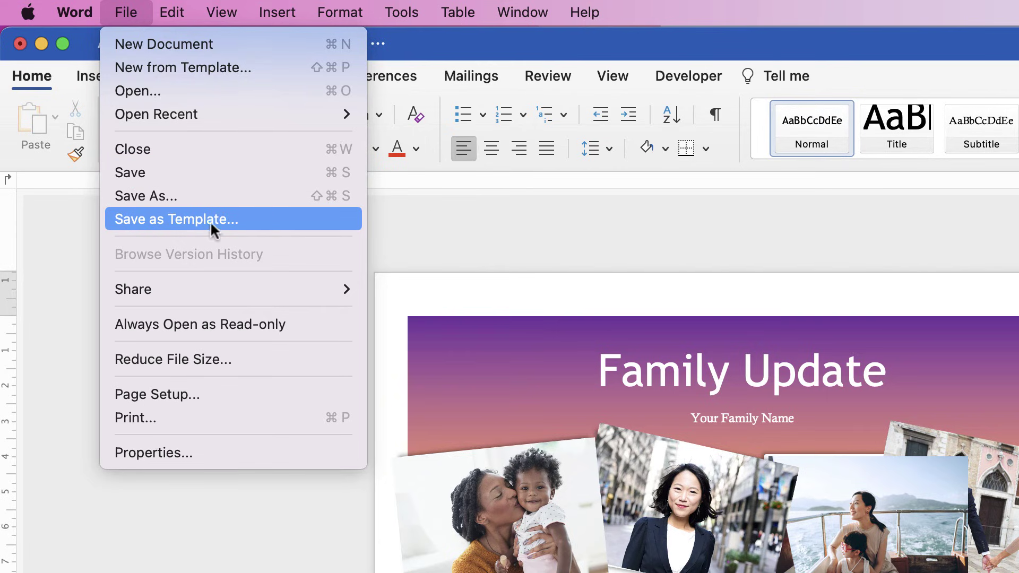
left_click(122, 219)
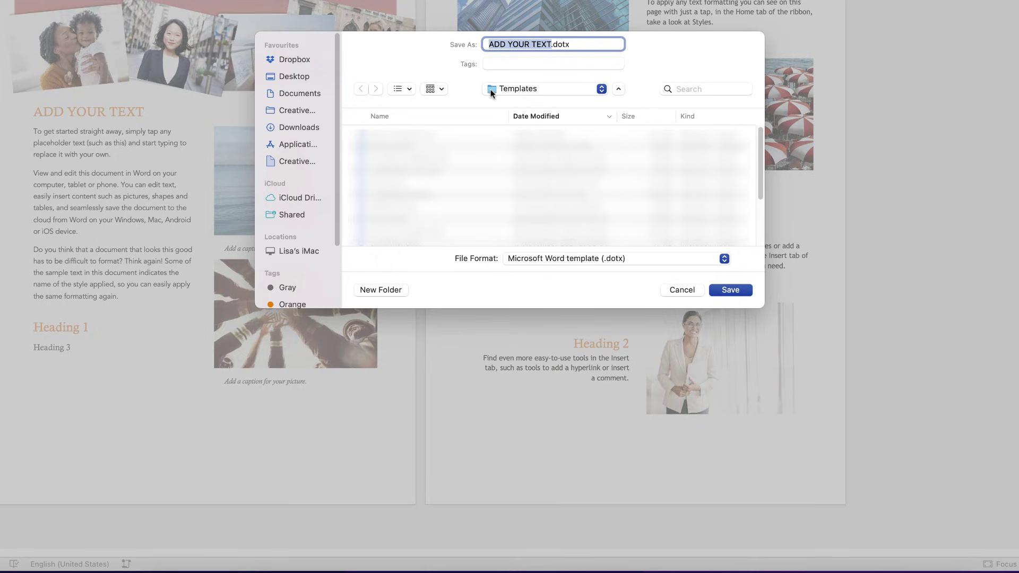
left_click(601, 89)
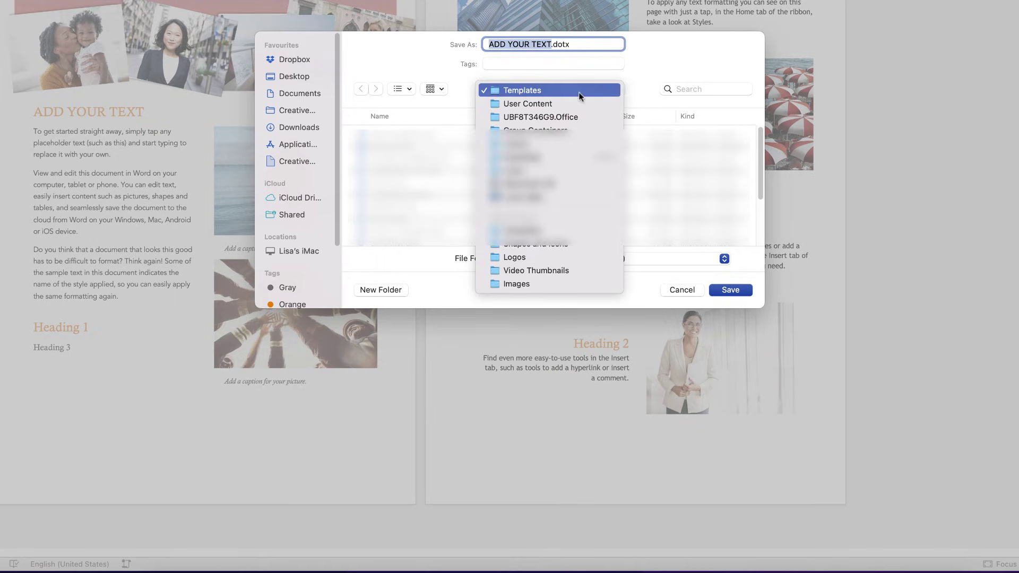
left_click(508, 89)
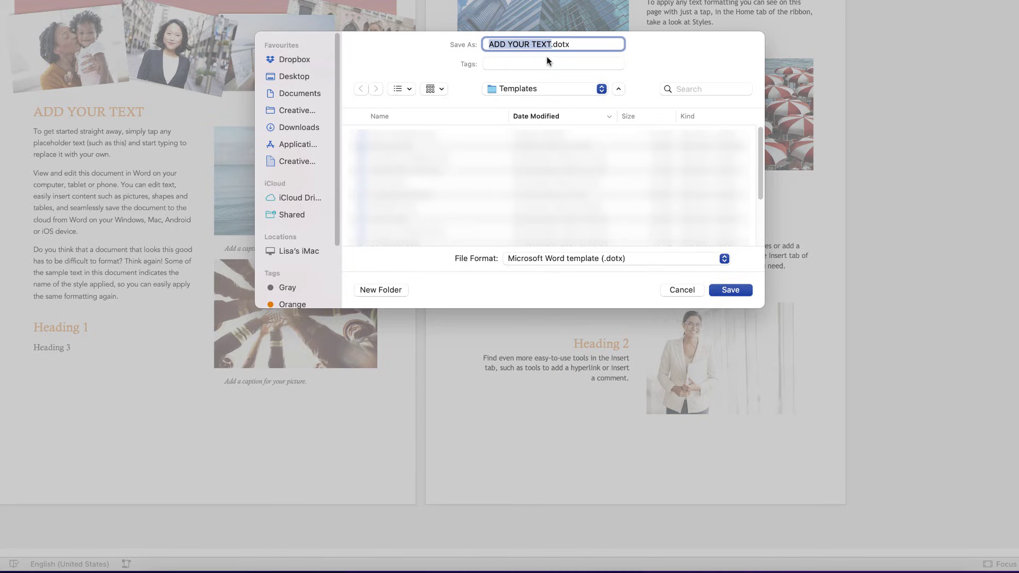
type("PICTURE TEMPLA")
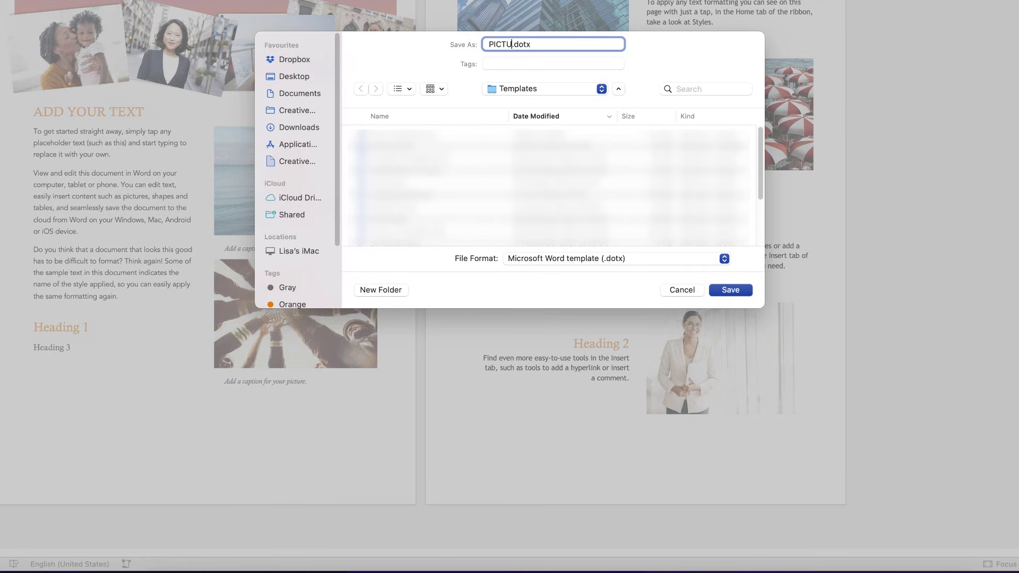
type("TE")
left_click(731, 290)
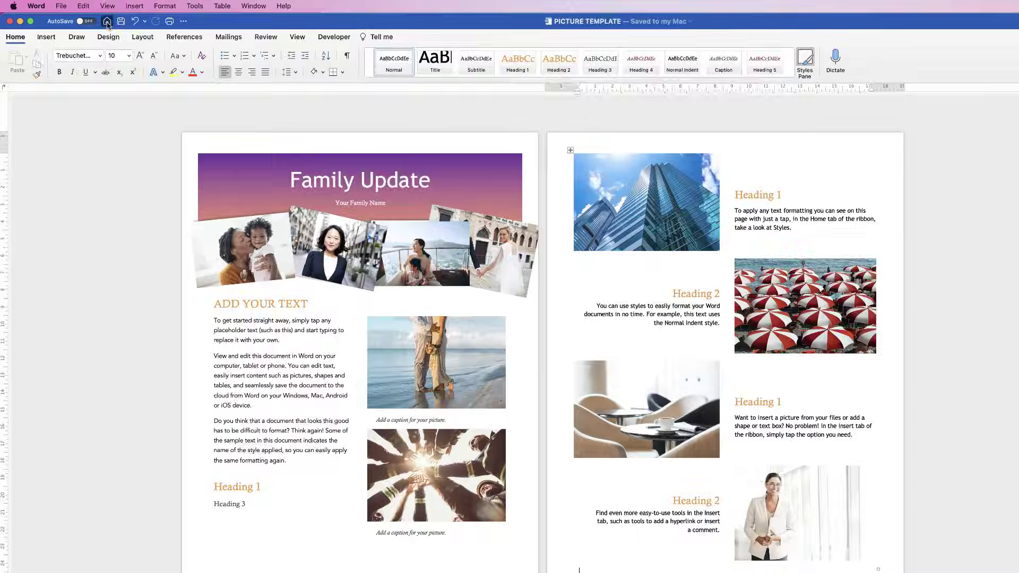
left_click(107, 22)
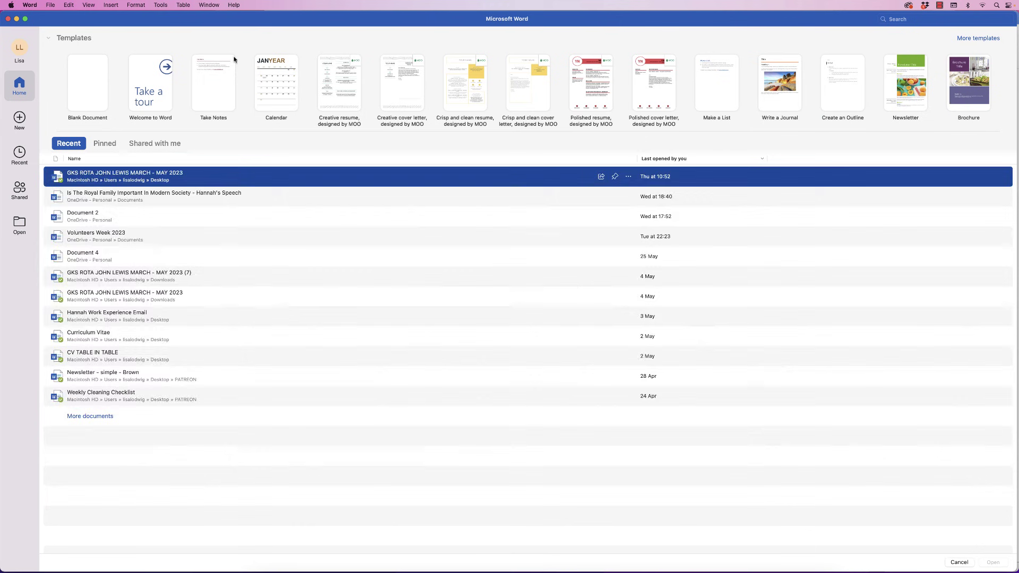
Step: Create a new document from the personal template PICTURE TEMPLATE
left_click(977, 39)
scroll(531, 213, "up", 2)
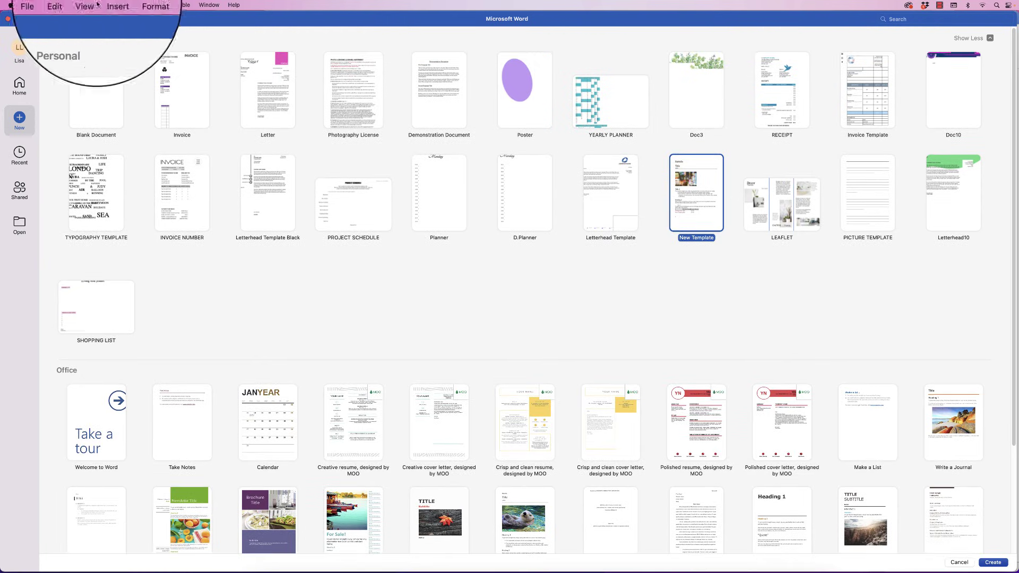
left_click(872, 218)
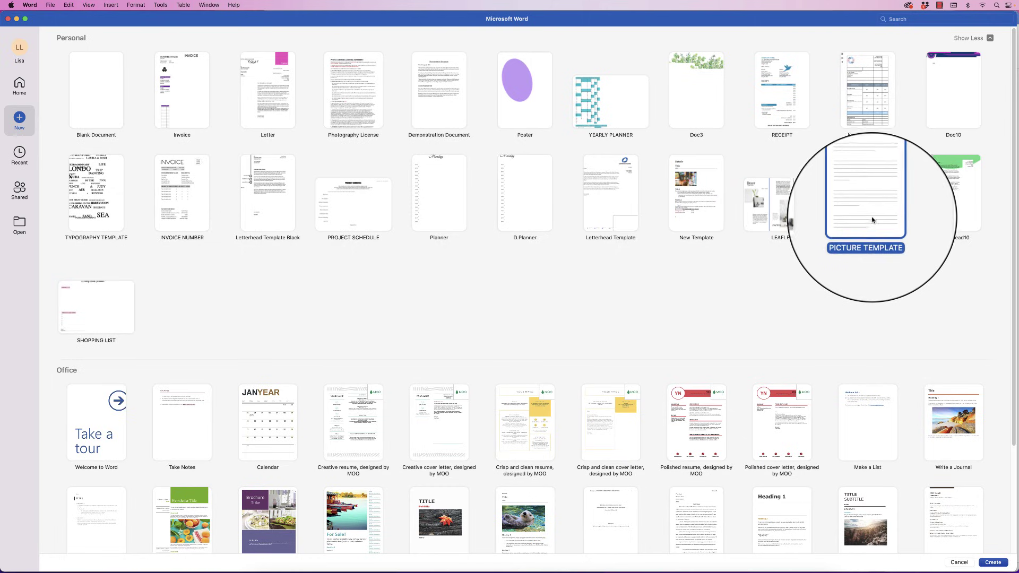
left_click(992, 563)
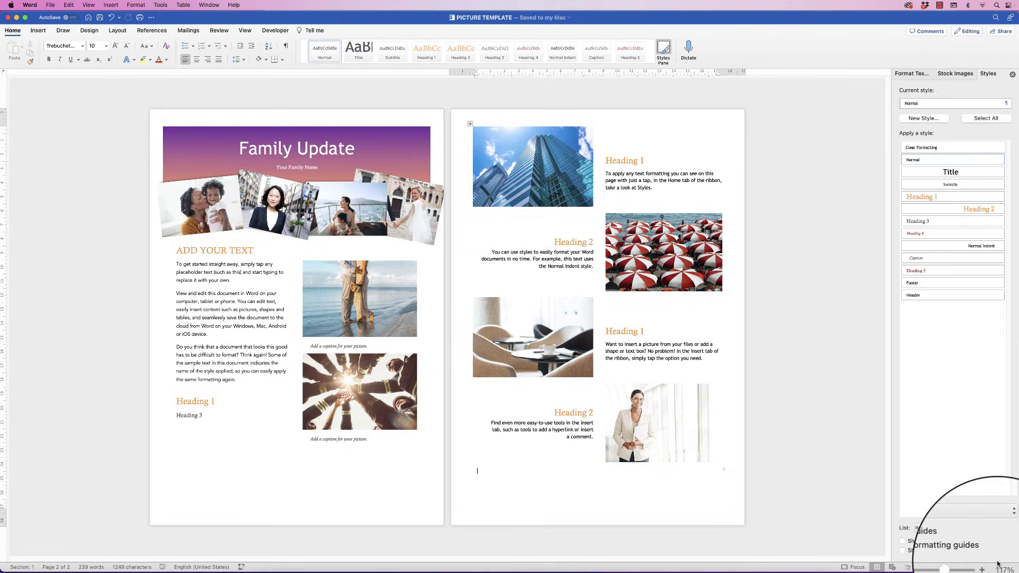